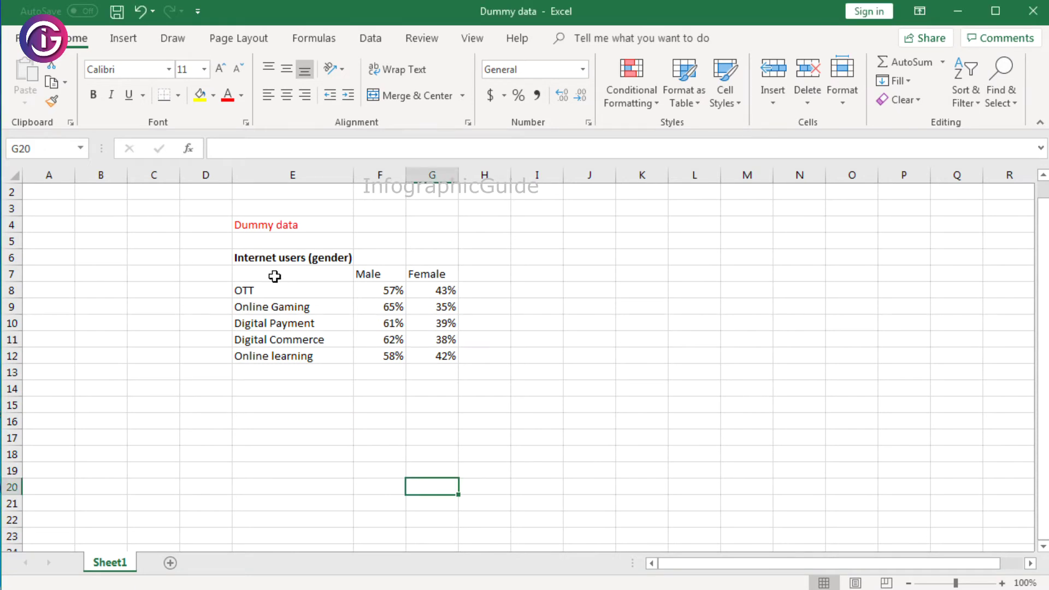
Insert a doughnut chart from E6:G12 with Male and Female plotted as the series.
left_click_drag(274, 277, 431, 356)
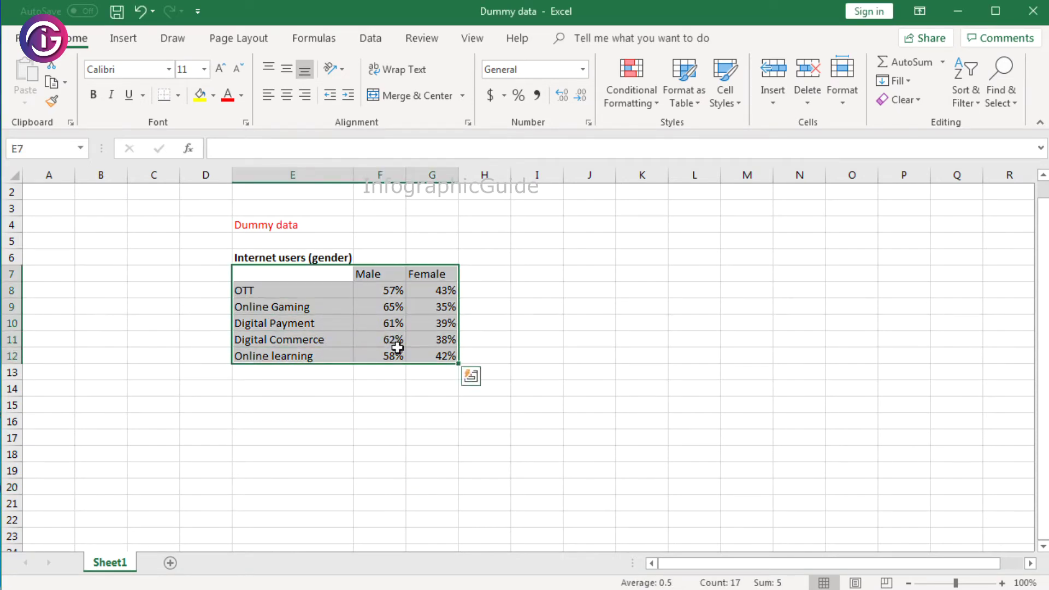
left_click_drag(262, 260, 432, 358)
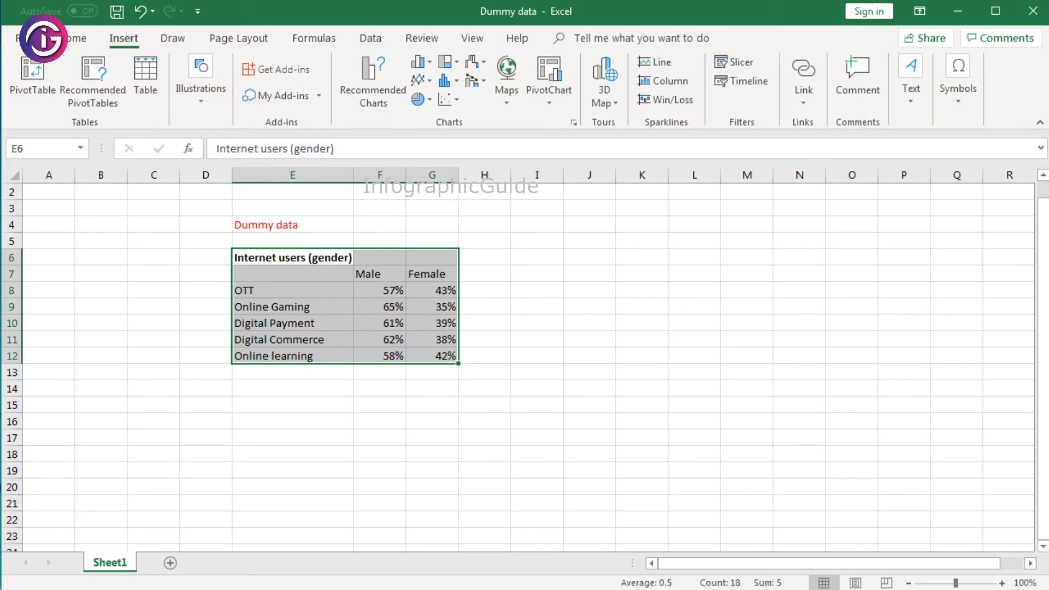
left_click(429, 100)
left_click(431, 280)
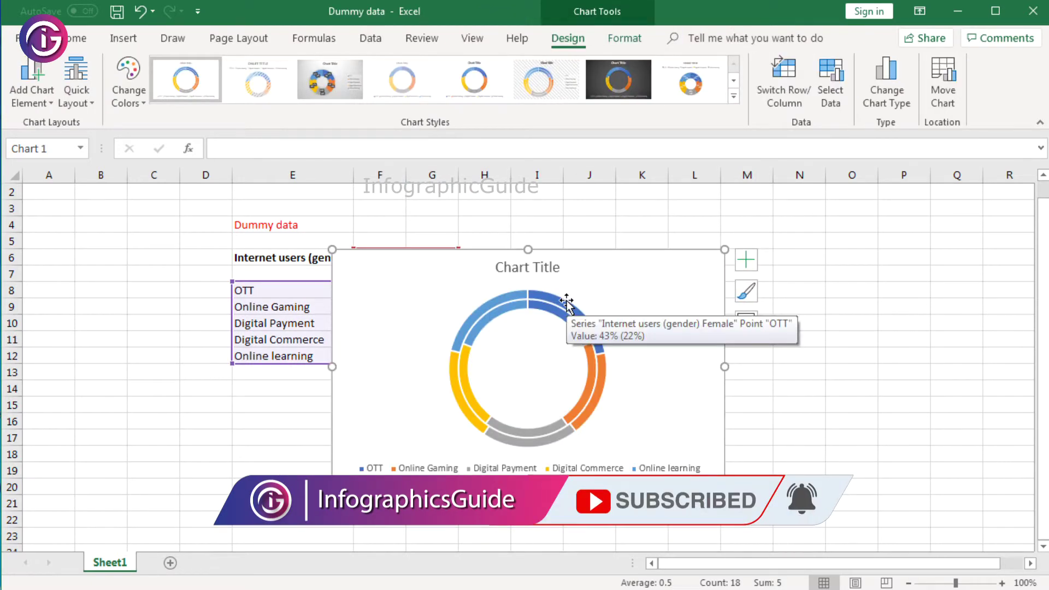
left_click(791, 91)
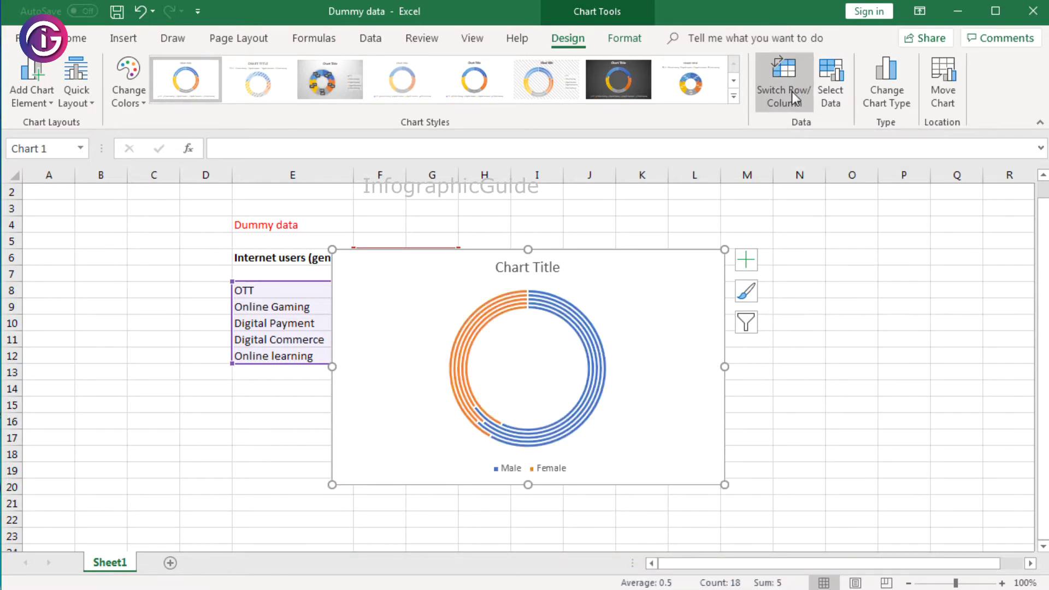
Open the Format Data Series pane for the outer Online learning ring's series options.
left_click(575, 363)
right_click(575, 363)
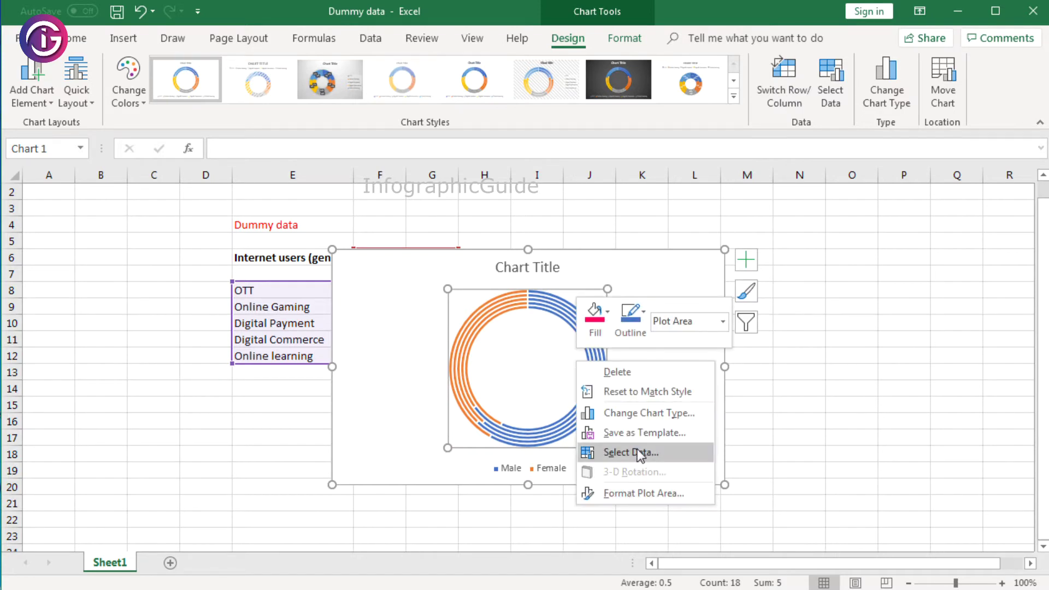
left_click(645, 495)
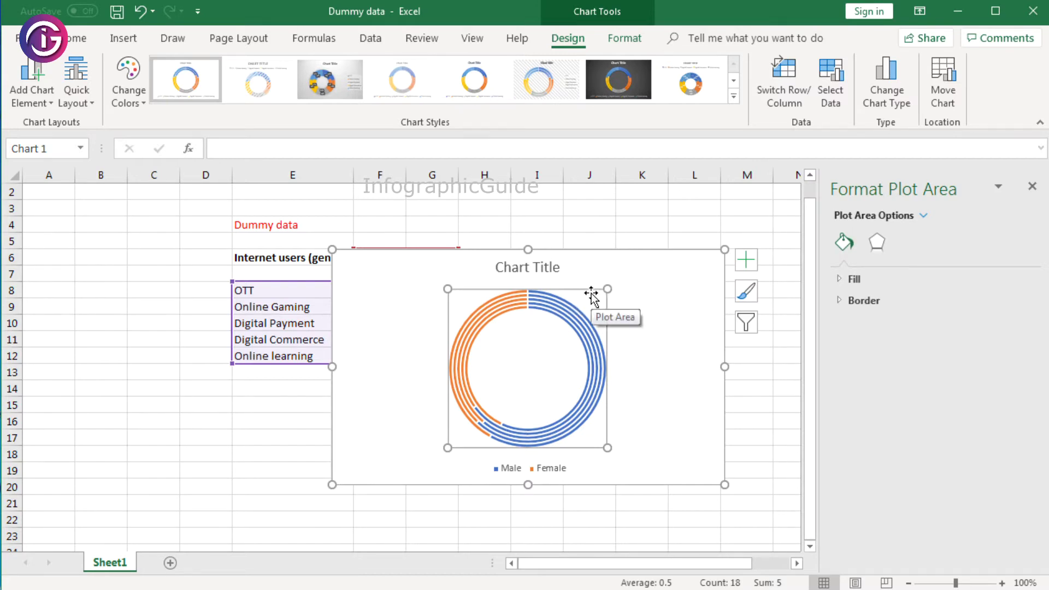
left_click(568, 313)
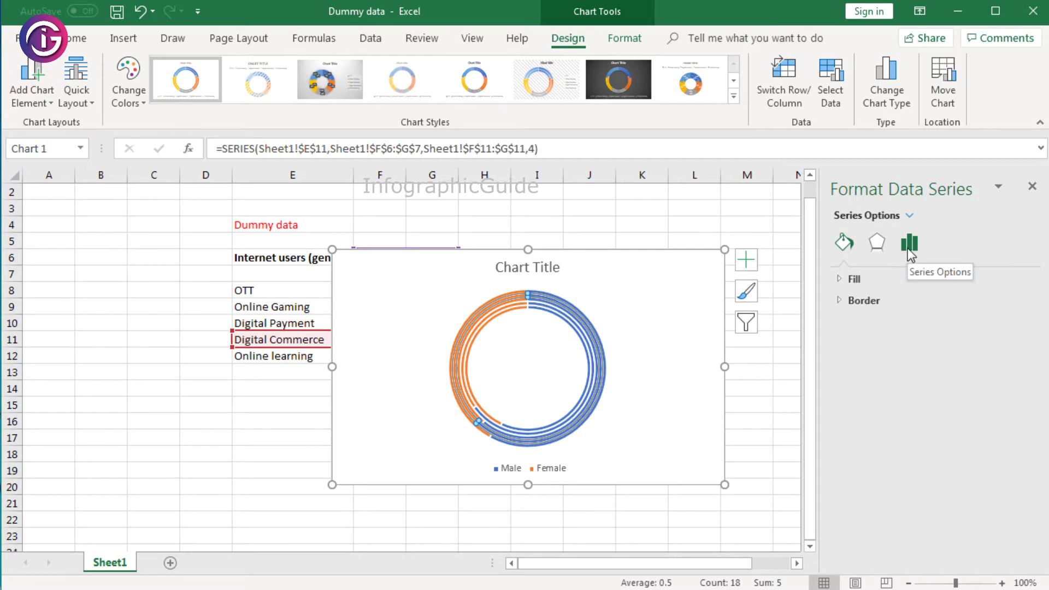
left_click(585, 321)
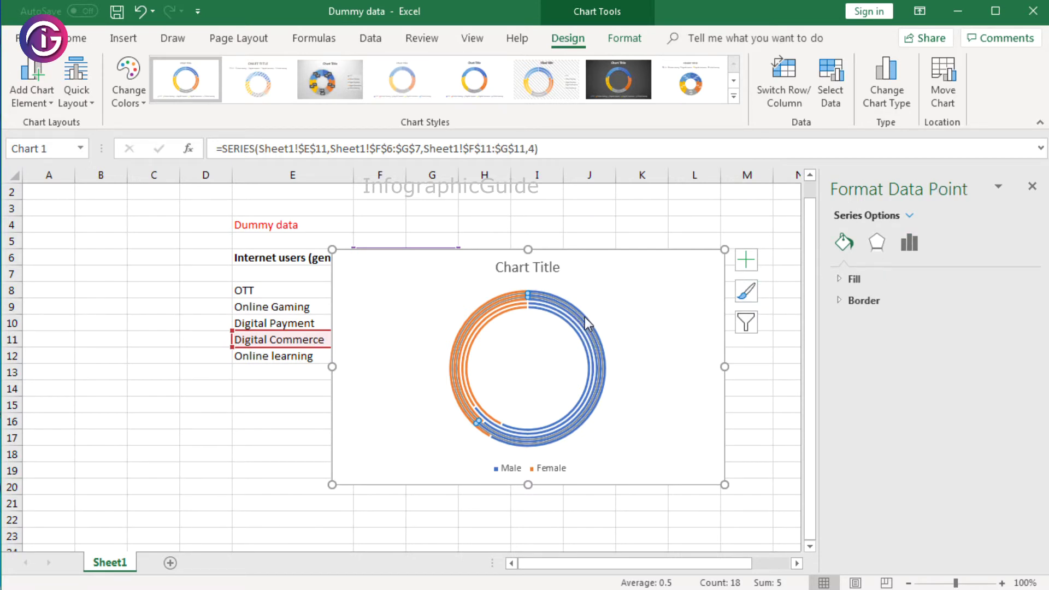
right_click(585, 321)
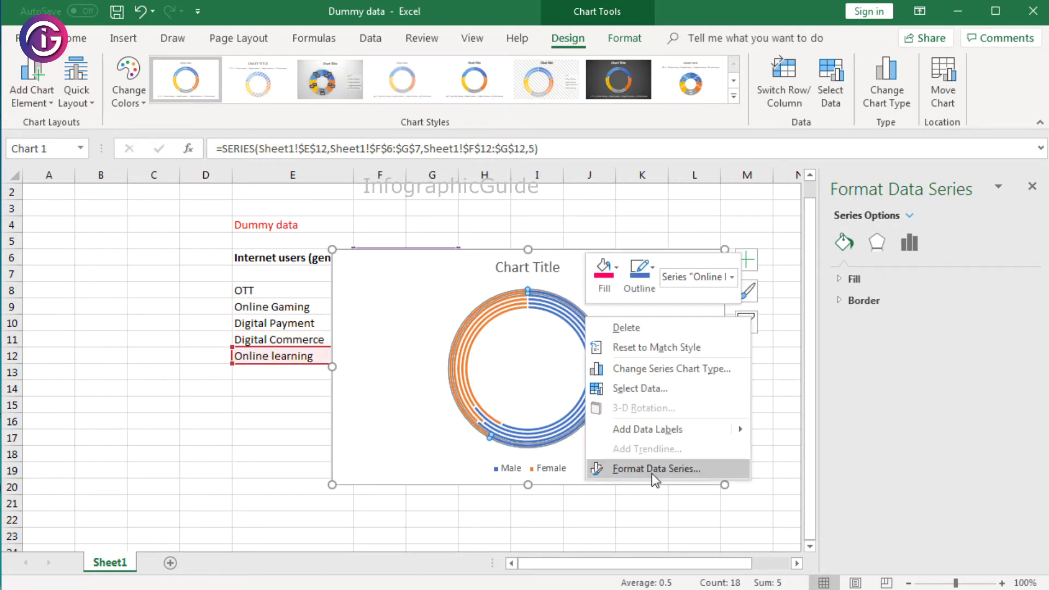
left_click(651, 470)
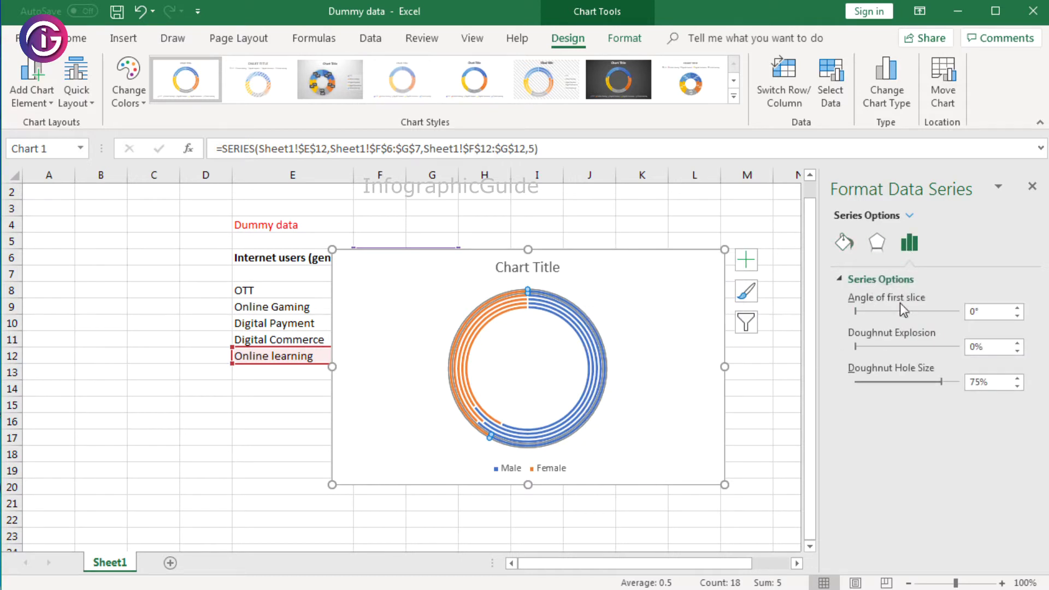
Shrink the doughnut hole size step by step down to 25%.
left_click(872, 382)
left_click(872, 381)
left_click(871, 381)
left_click(872, 381)
left_click(872, 382)
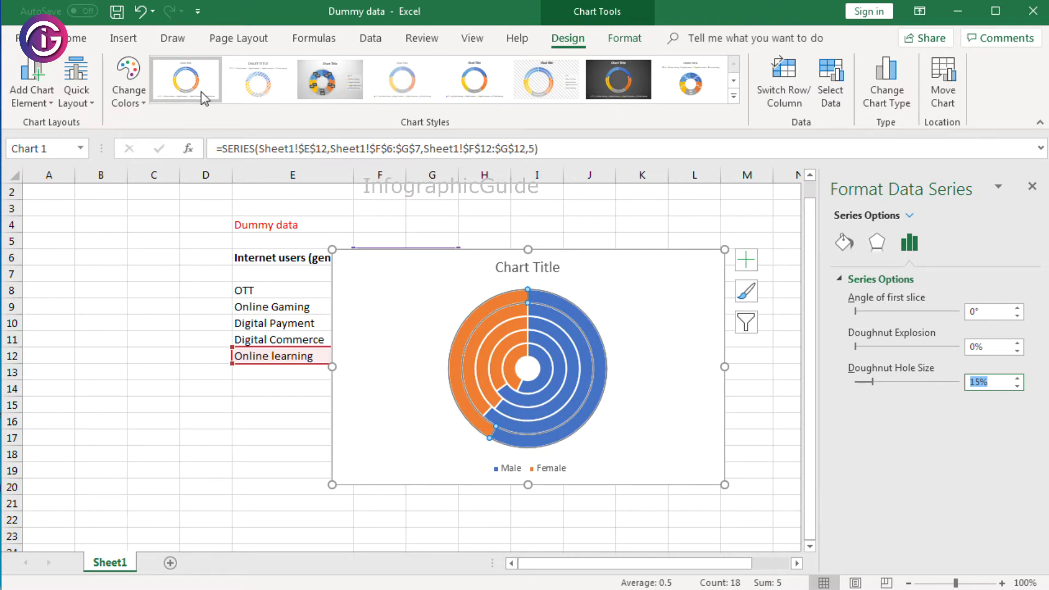
Apply Quick Layout 2 for a title, legend and percentage labels, then shrink the hole further.
left_click(75, 88)
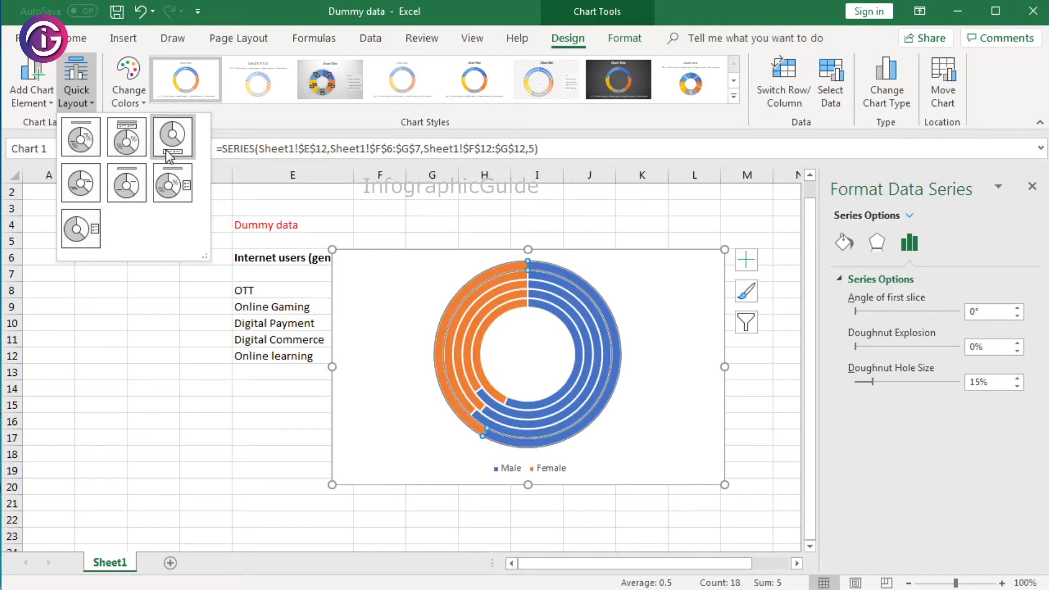
left_click(136, 154)
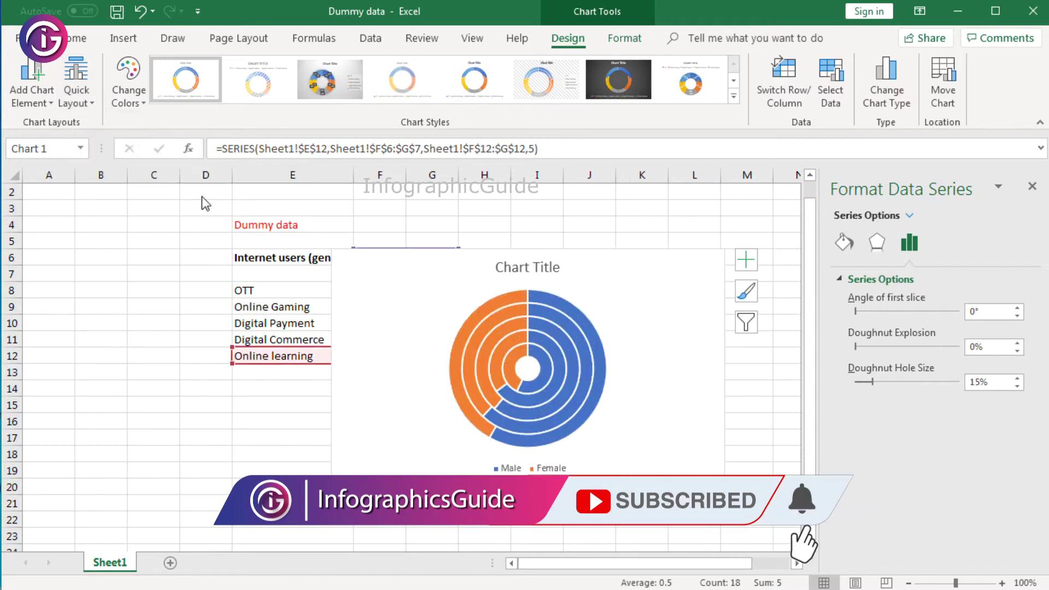
left_click(875, 386)
Reduce the hole to about 12% and start enlarging the doughnut's plot area.
left_click(874, 385)
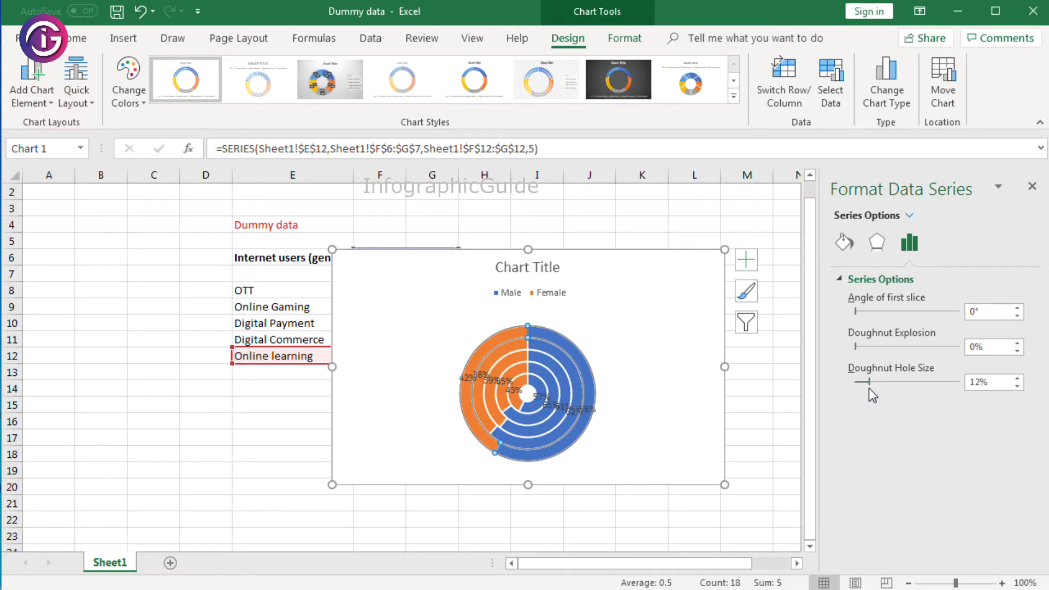
left_click(589, 341)
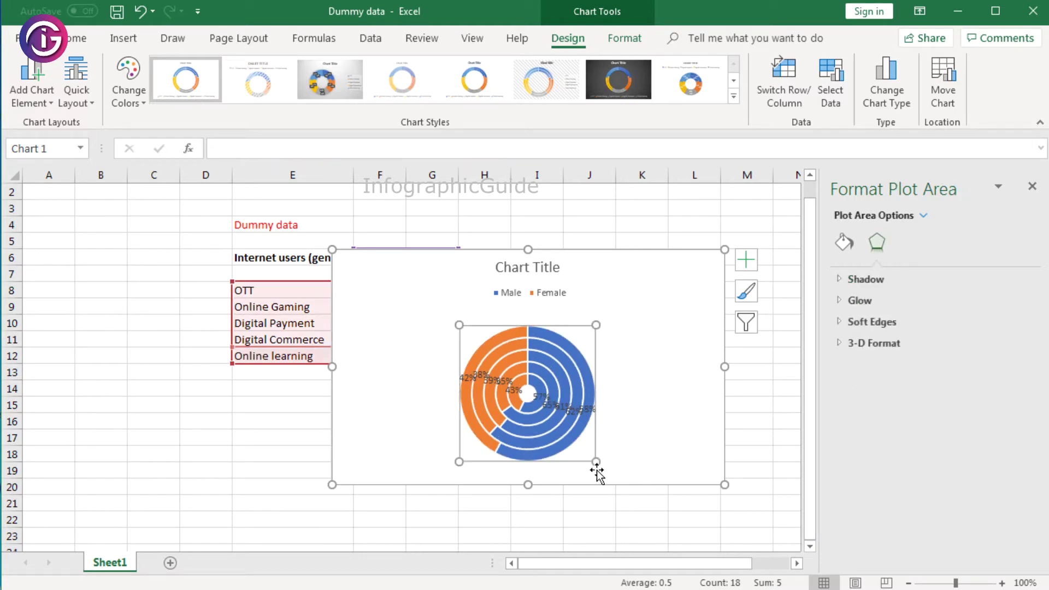
mouse_move(595, 462)
left_mouse_down()
mouse_move(623, 500)
mouse_move(608, 491)
left_mouse_up()
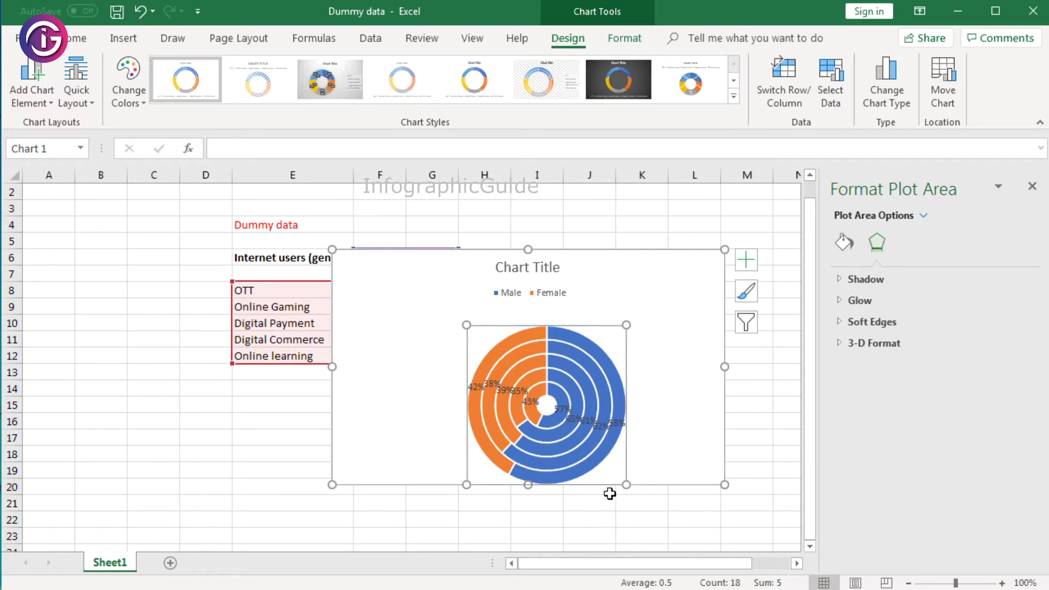
left_click_drag(465, 325, 439, 298)
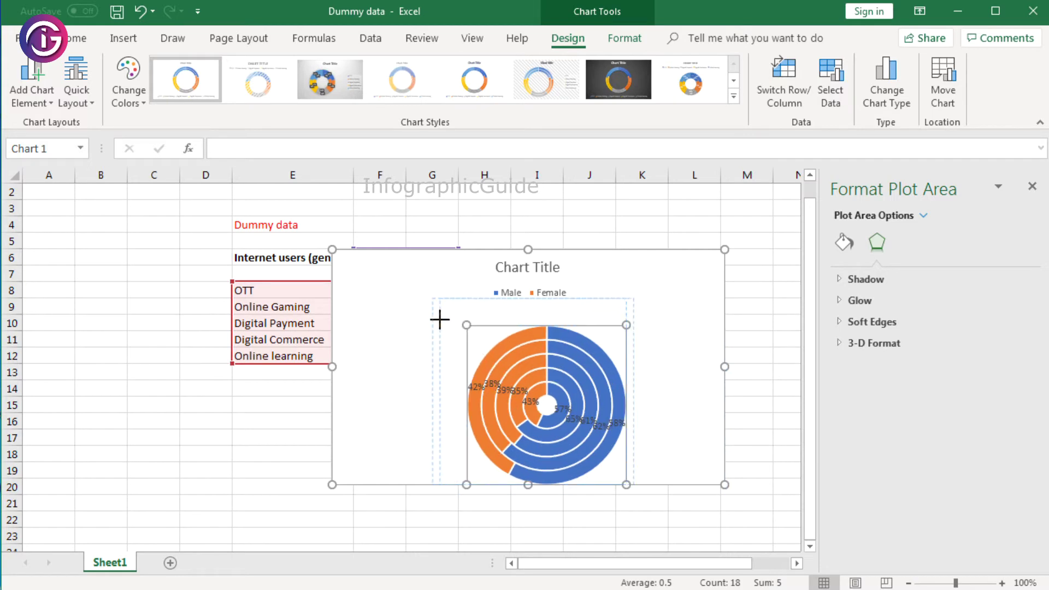
Nudge the legend up and enlarge the whole chart down to row 23.
left_click(557, 285)
left_click_drag(557, 285, 556, 278)
left_click(725, 486)
left_click_drag(725, 486, 752, 531)
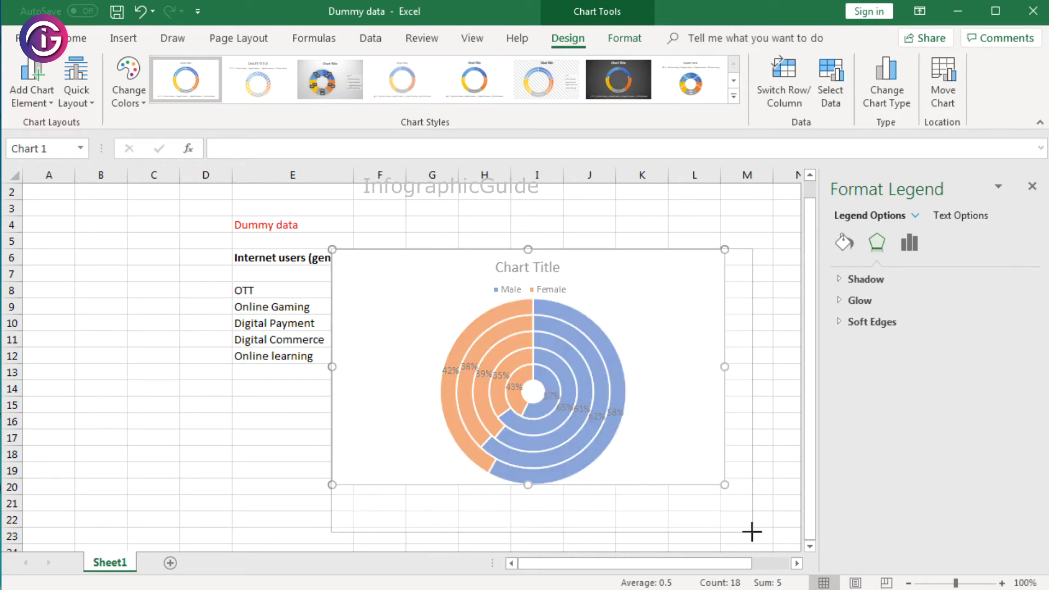
Stretch the plot area from its corners so the rings fill most of the chart.
left_click(631, 347)
left_click_drag(648, 320, 656, 311)
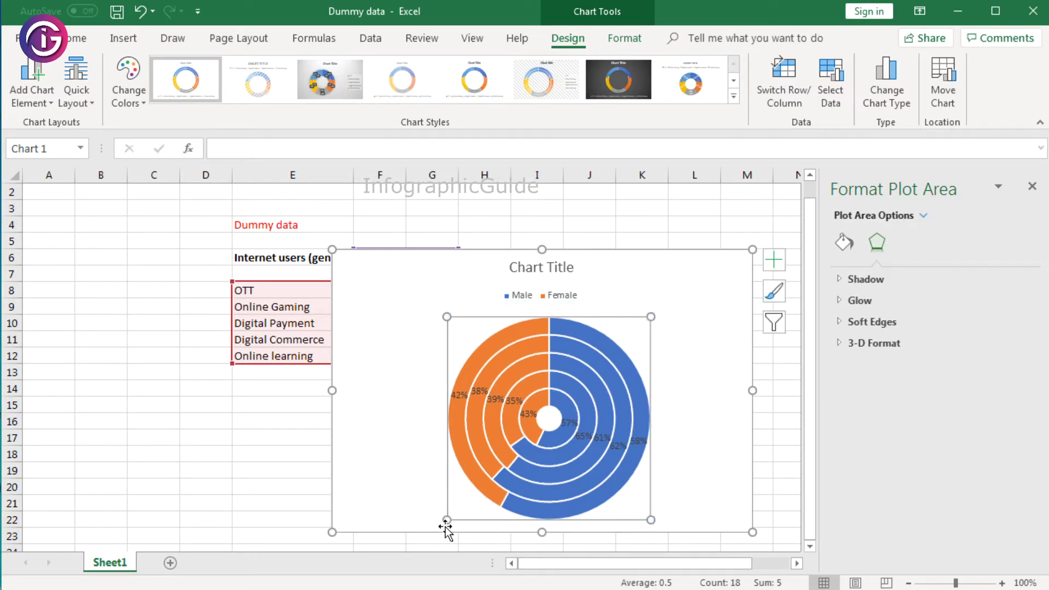
left_click_drag(445, 527, 437, 530)
left_click(679, 256)
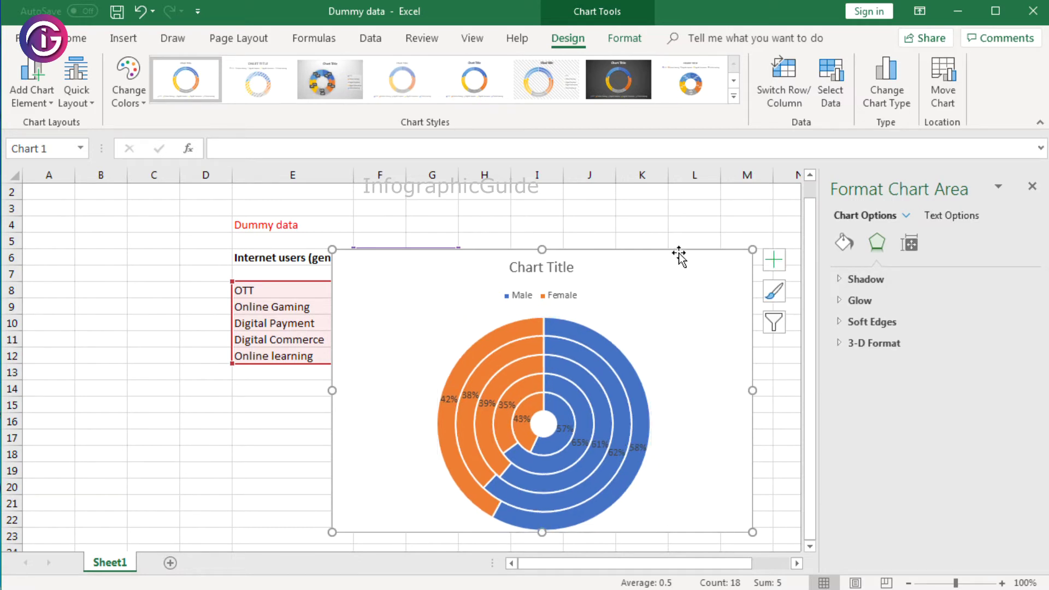
left_click(562, 269)
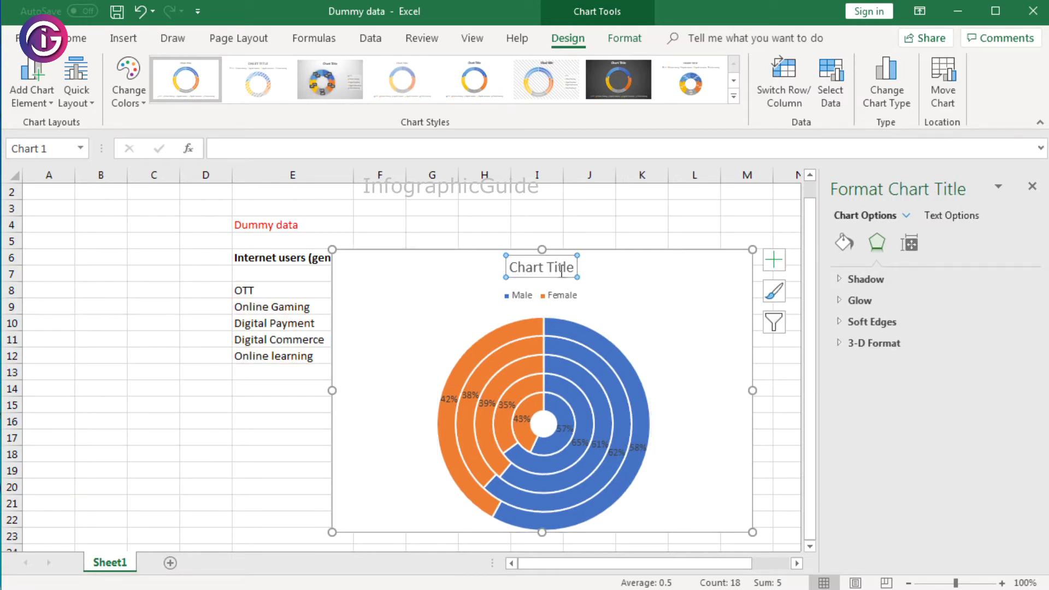
Retitle the chart 'Internet users (gender)'.
double_click(560, 269)
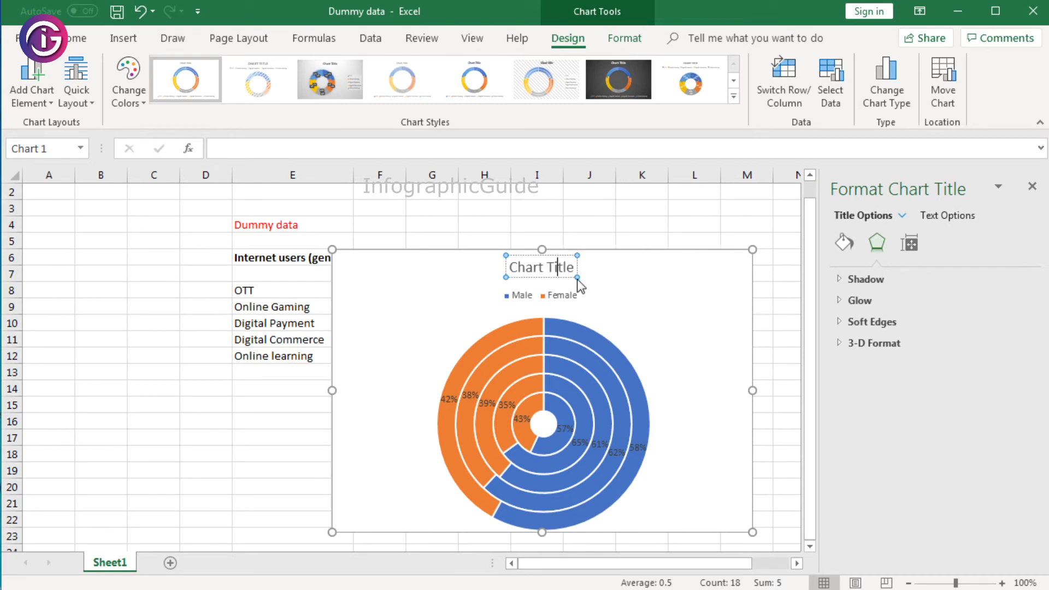
key("ctrl+a")
type("Internet users")
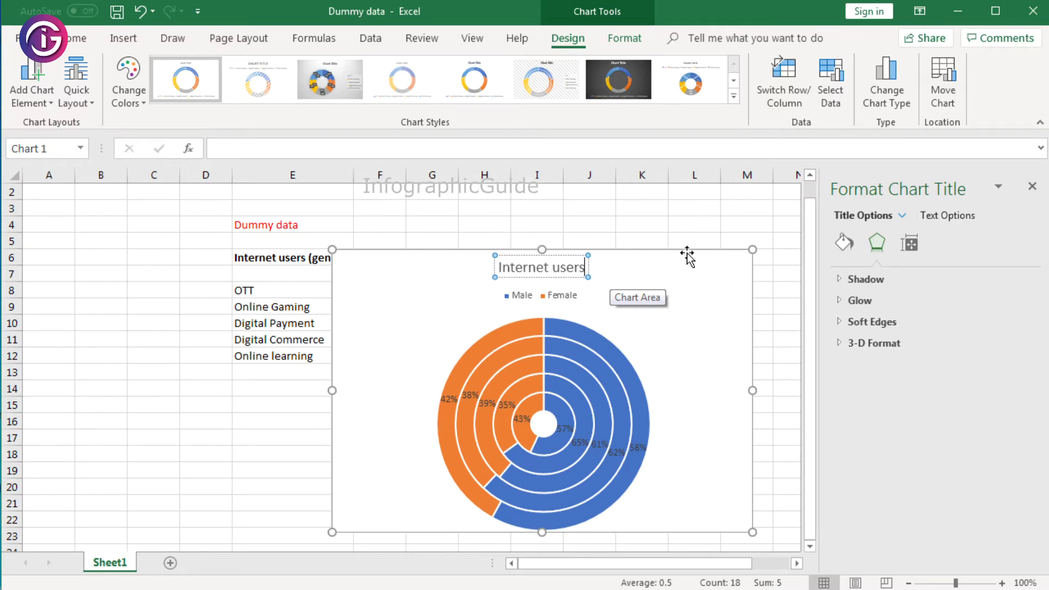
type(" (gender)")
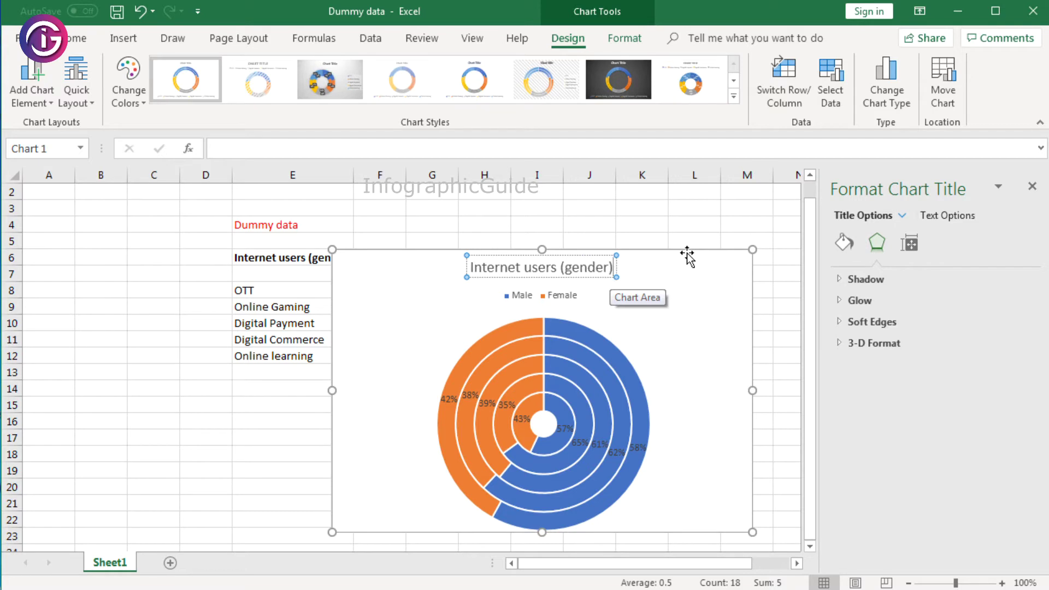
left_click(702, 330)
Move the legend higher and enlarge the plot area upward and rightward.
left_click(566, 298)
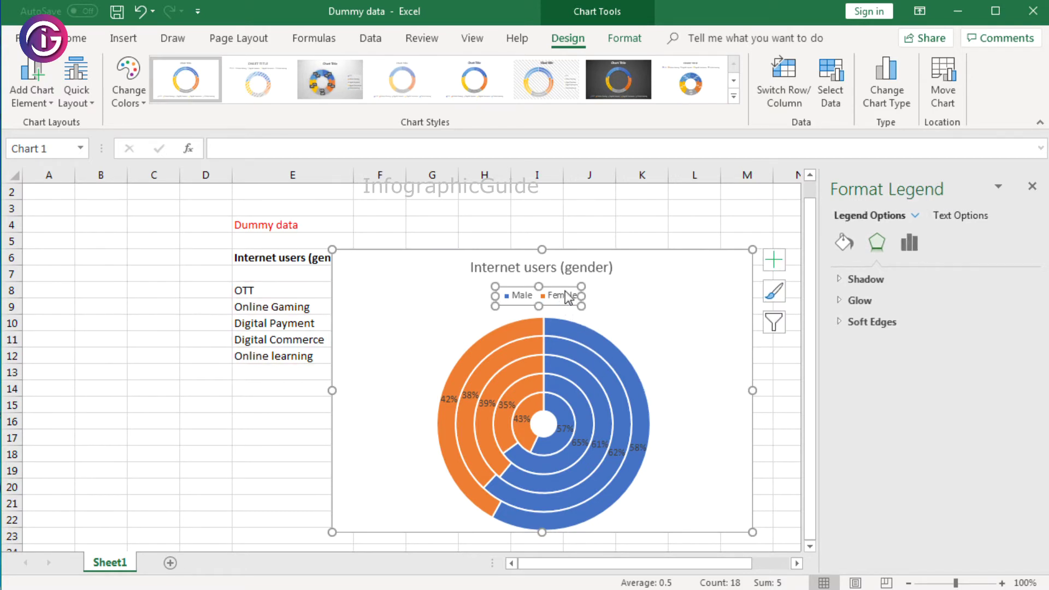
left_click_drag(565, 285, 565, 280)
left_click(620, 339)
left_click_drag(651, 316, 658, 306)
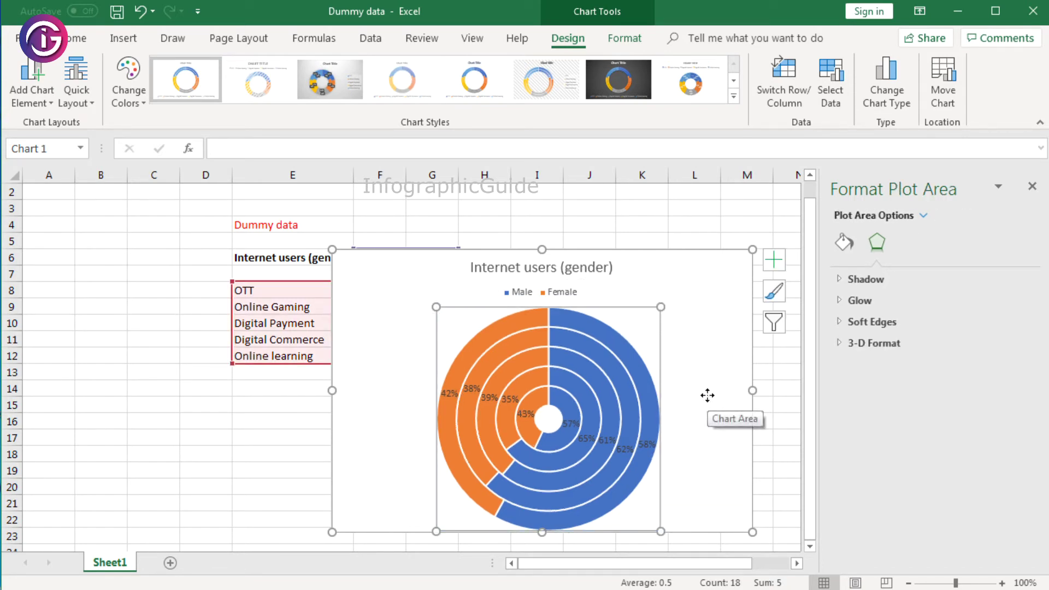
left_click(709, 400)
Bold 'Internet users' in the title, leaving '(gender)' regular.
left_click(568, 270)
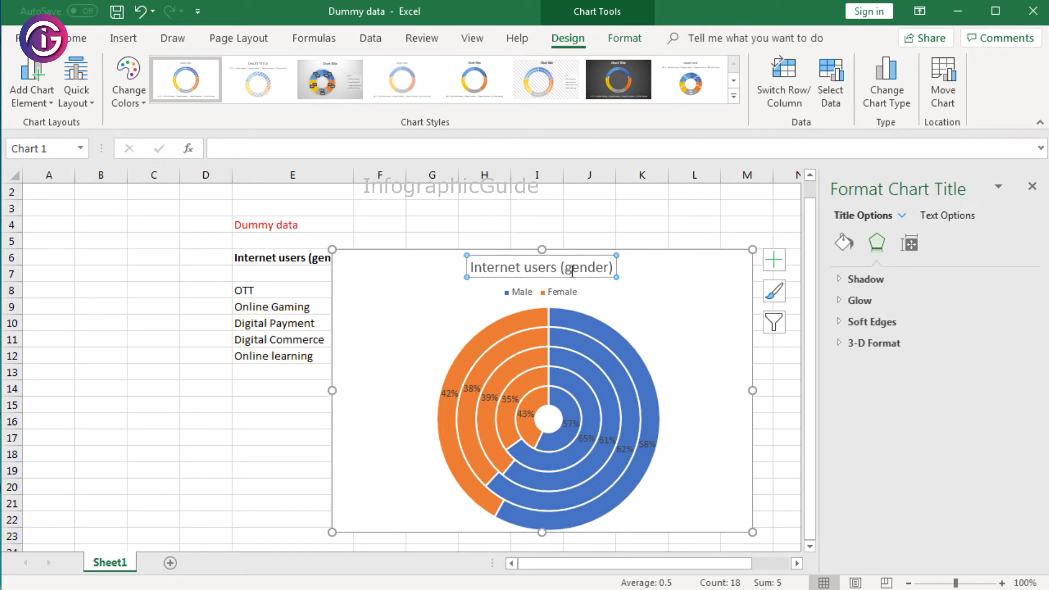
double_click(563, 273)
left_click(561, 270)
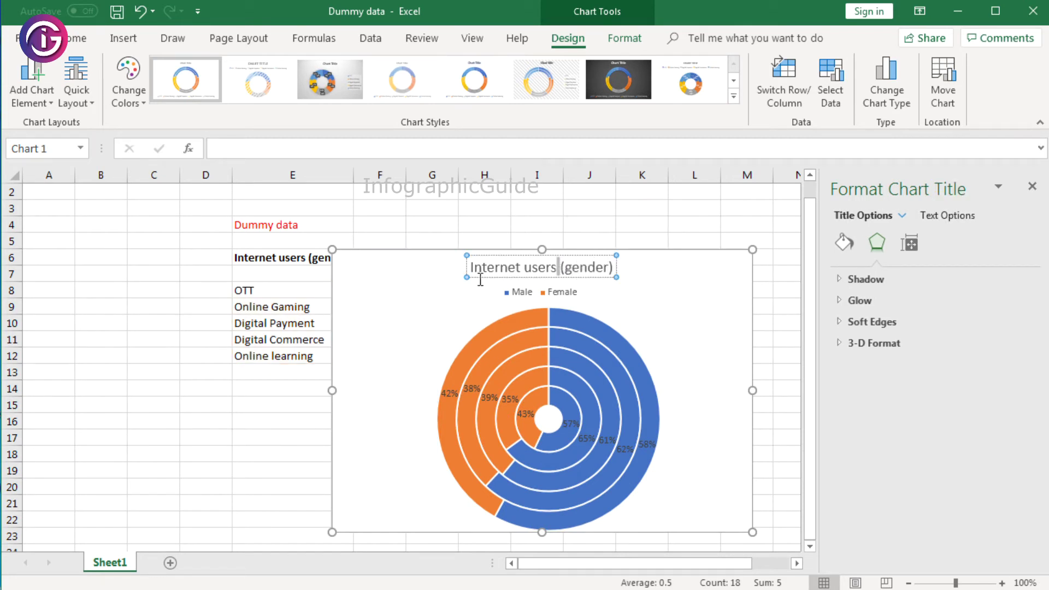
key("shift+Home")
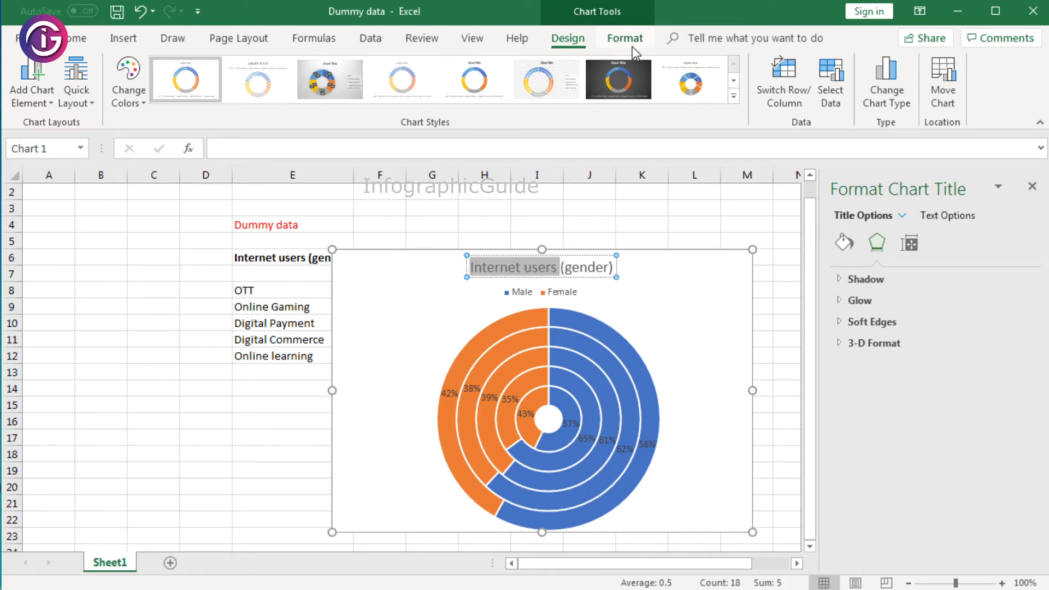
left_click(624, 38)
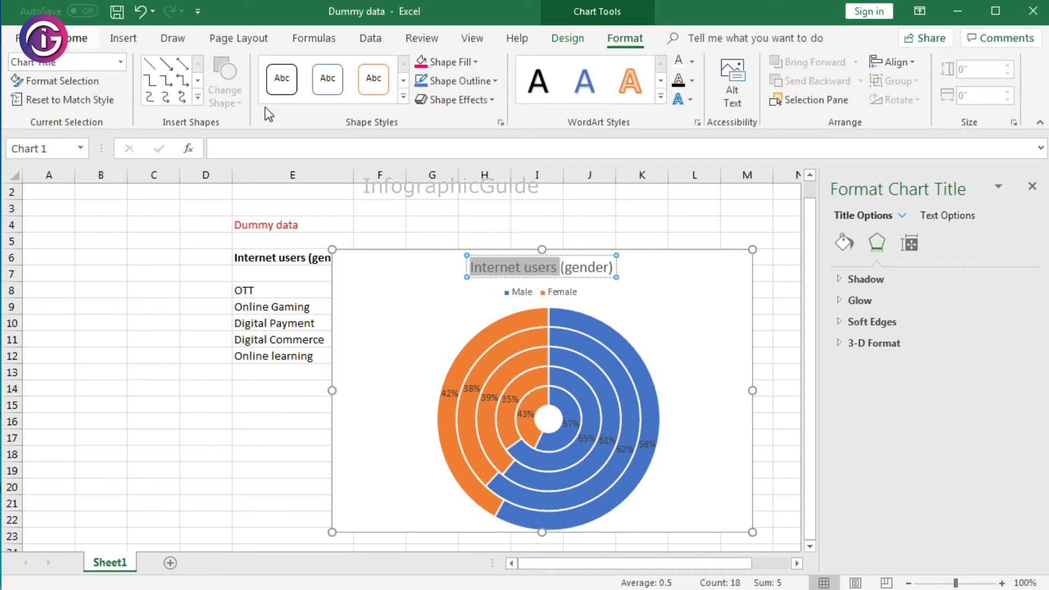
left_click(75, 38)
left_click(95, 104)
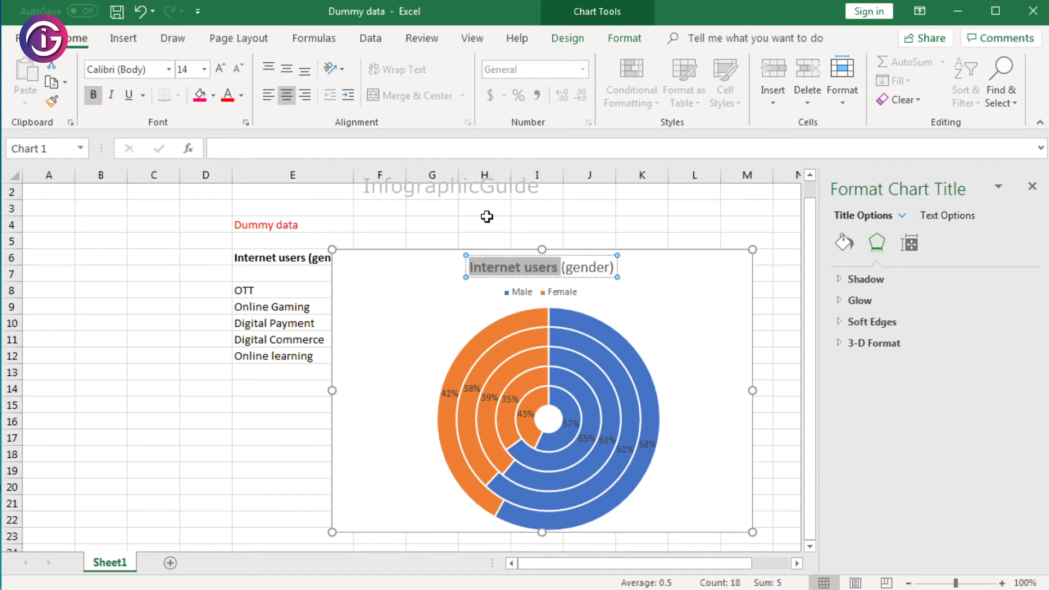
left_click(588, 267)
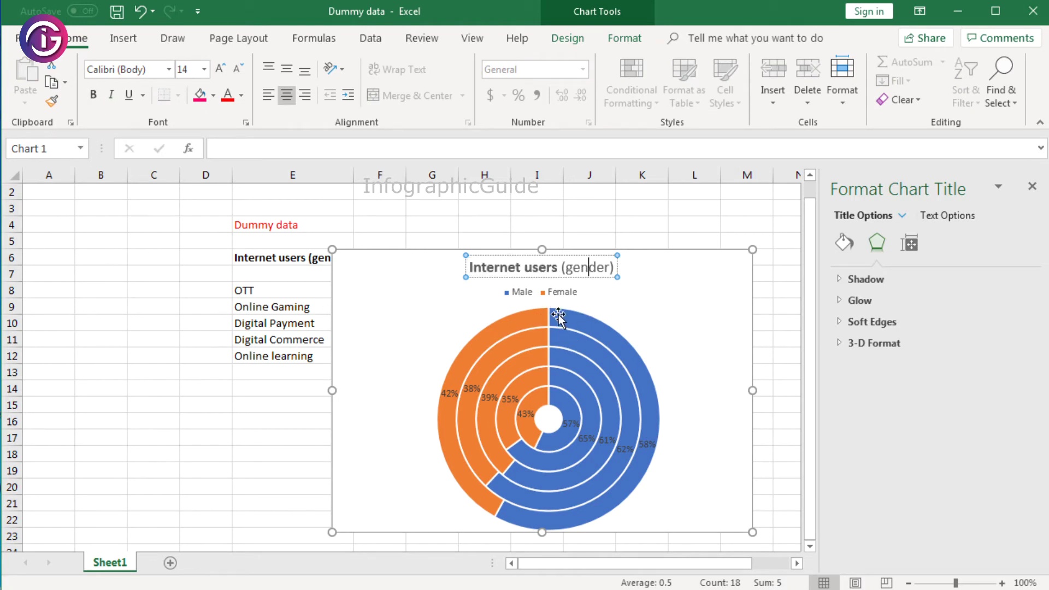
left_click(580, 318)
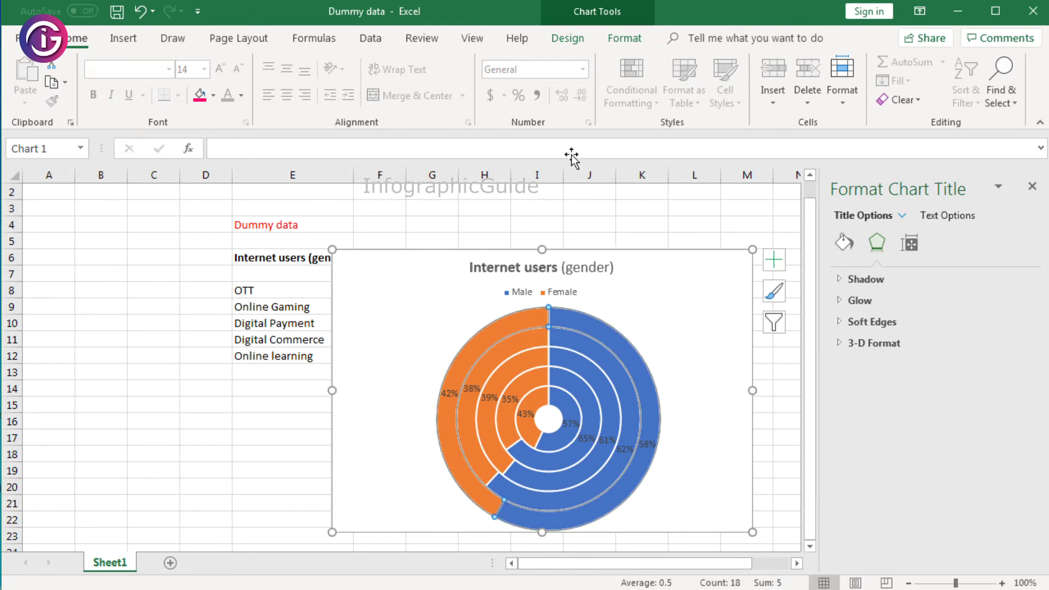
left_click(631, 47)
Fill the male slices of Online learning, Digital Commerce, Digital Payment and Online Gaming rings dark blue.
left_click(619, 348)
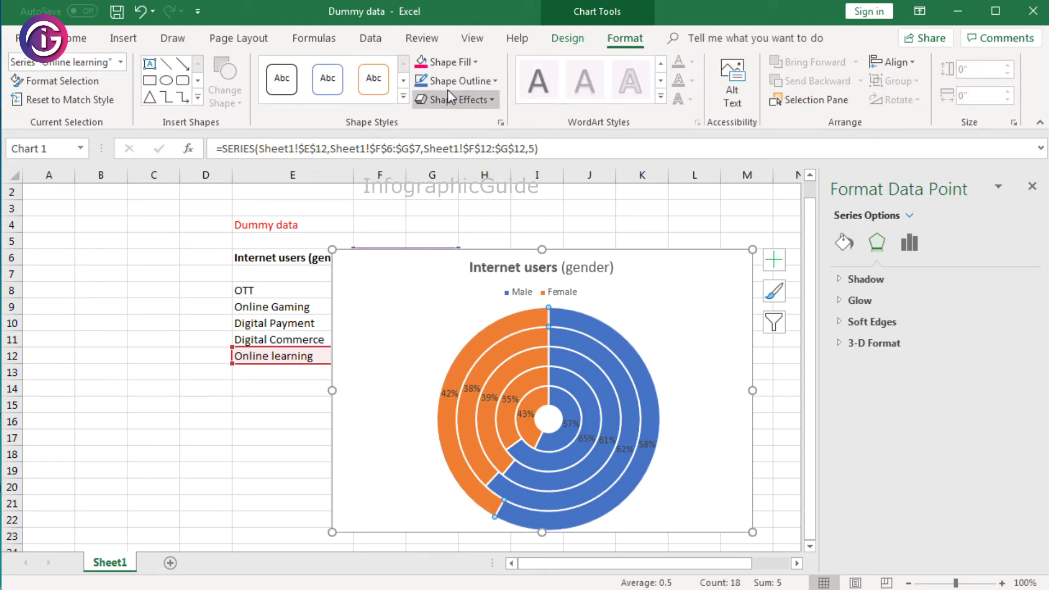
left_click(475, 65)
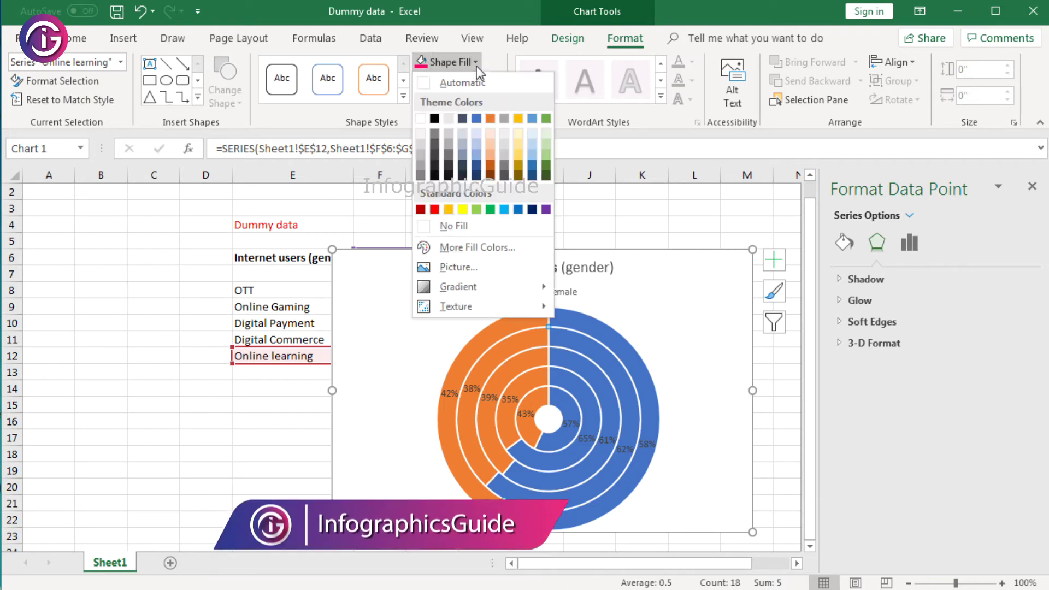
left_click(535, 210)
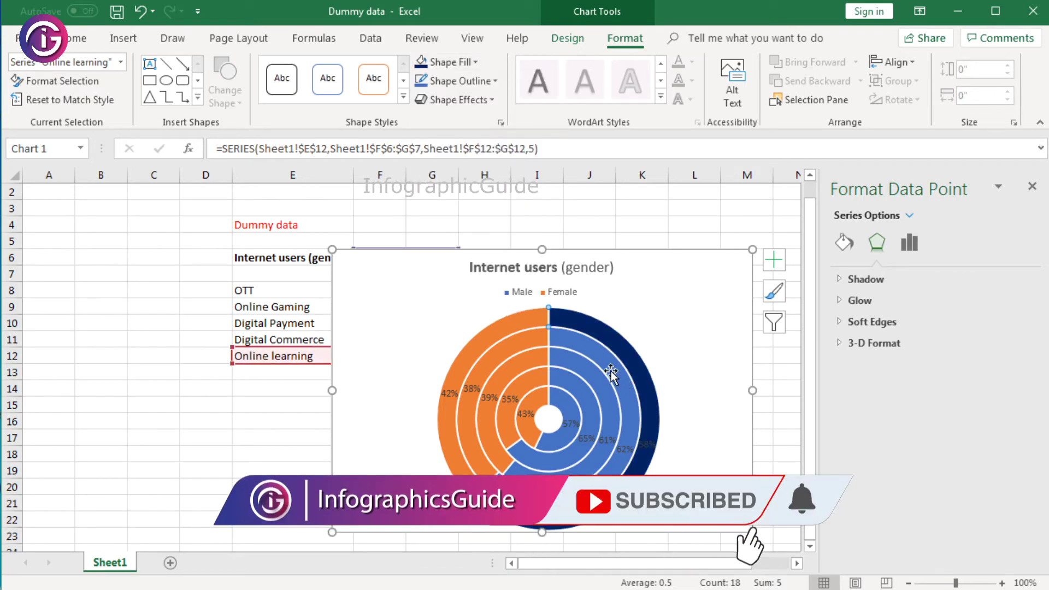
left_click(610, 371)
left_click(611, 371)
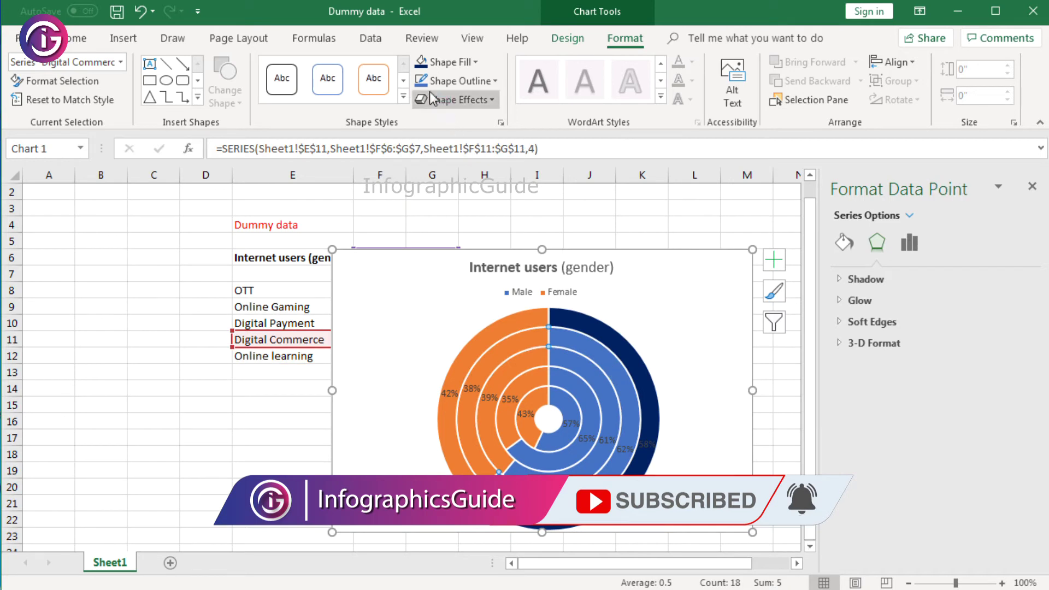
left_click(422, 62)
left_click(588, 370)
double_click(554, 369)
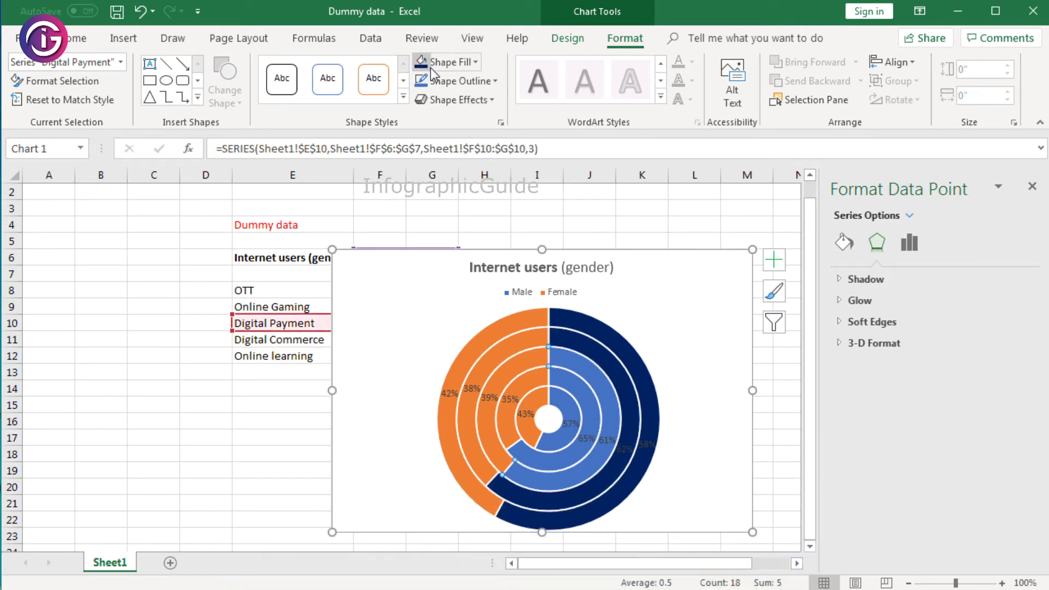
left_click(422, 62)
double_click(577, 389)
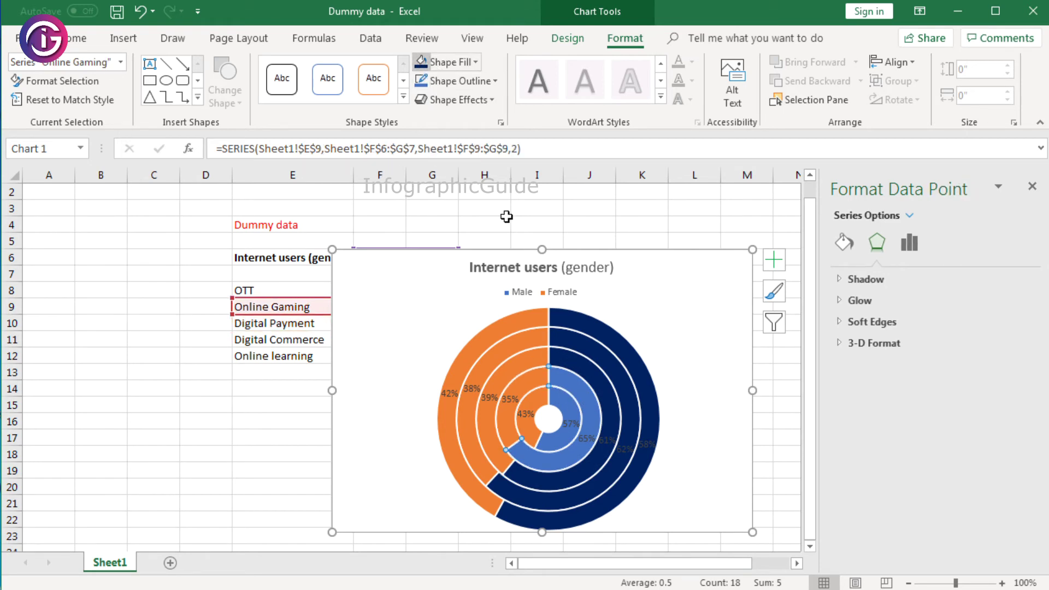
left_click(421, 62)
double_click(565, 408)
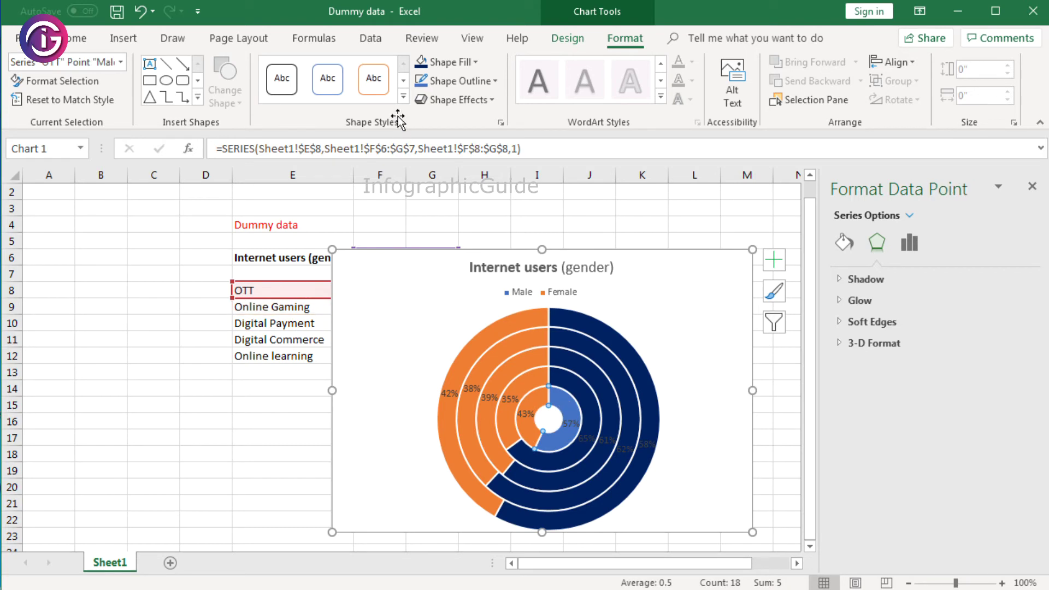
Fill the OTT ring's male slice dark navy and its female slice a custom pink.
left_click(423, 65)
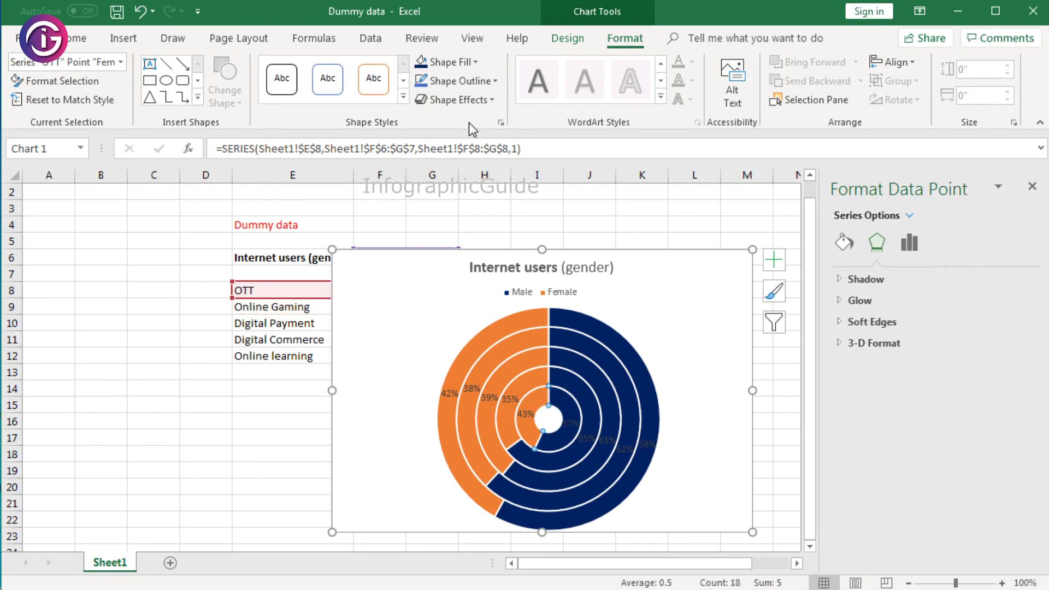
left_click(476, 63)
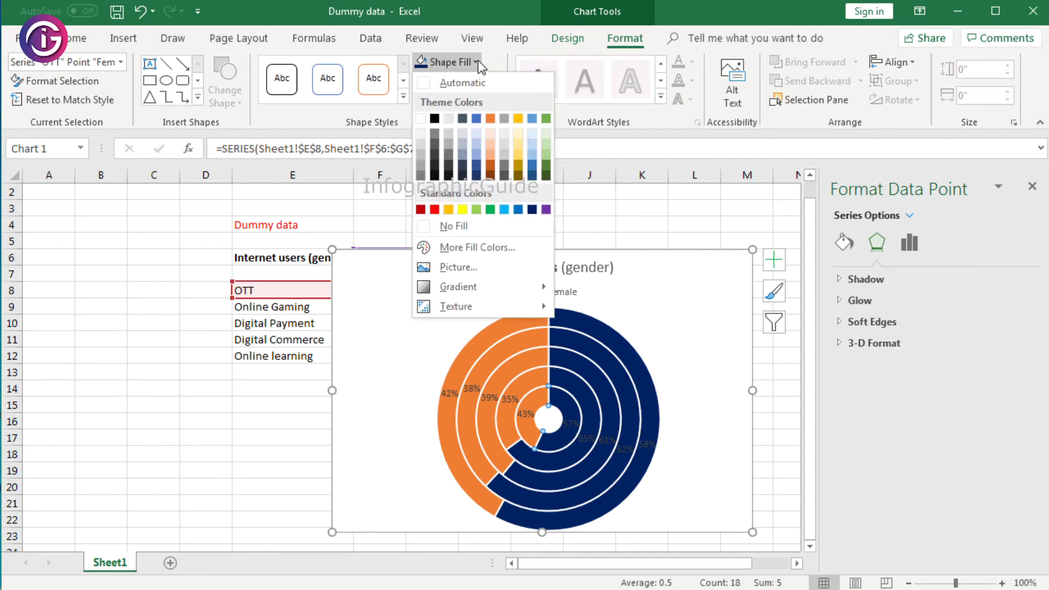
left_click(495, 252)
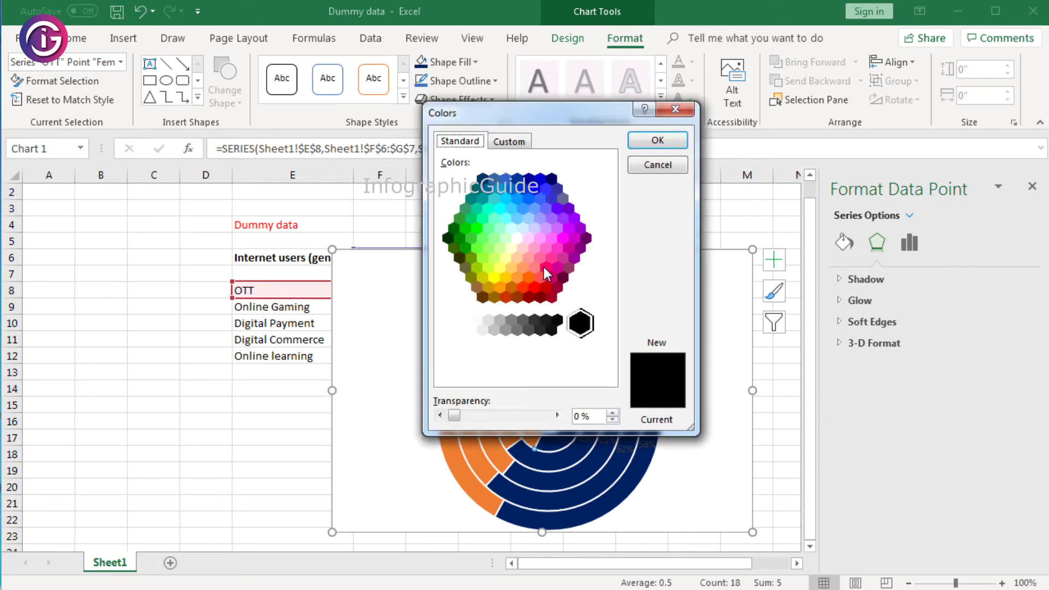
left_click(545, 267)
left_click(658, 141)
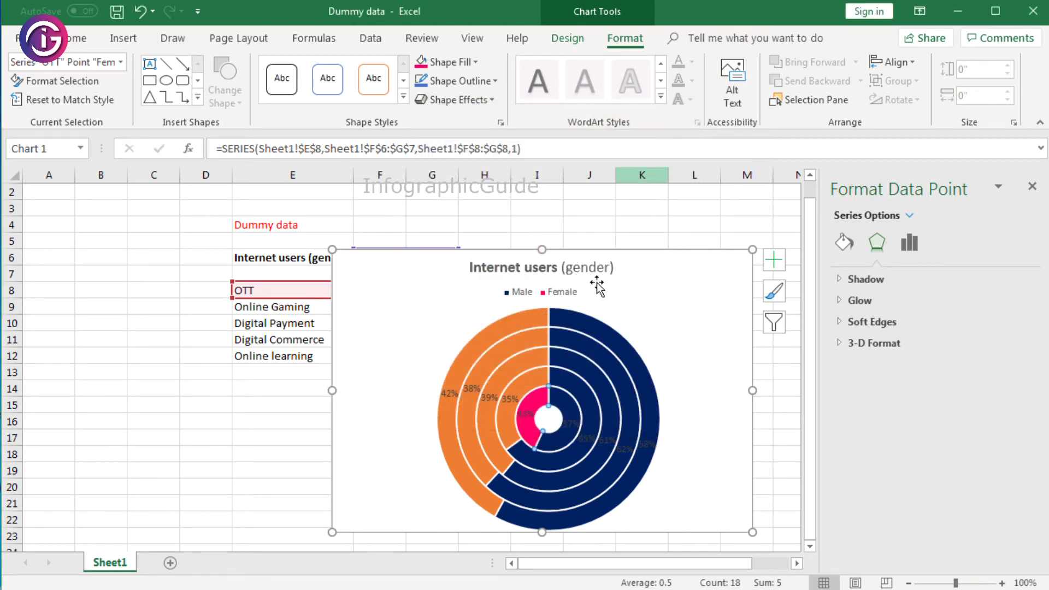
Fill the female slices of the Online Gaming and Digital Payment rings pink.
left_click(533, 391)
left_click(533, 391)
left_click(534, 389)
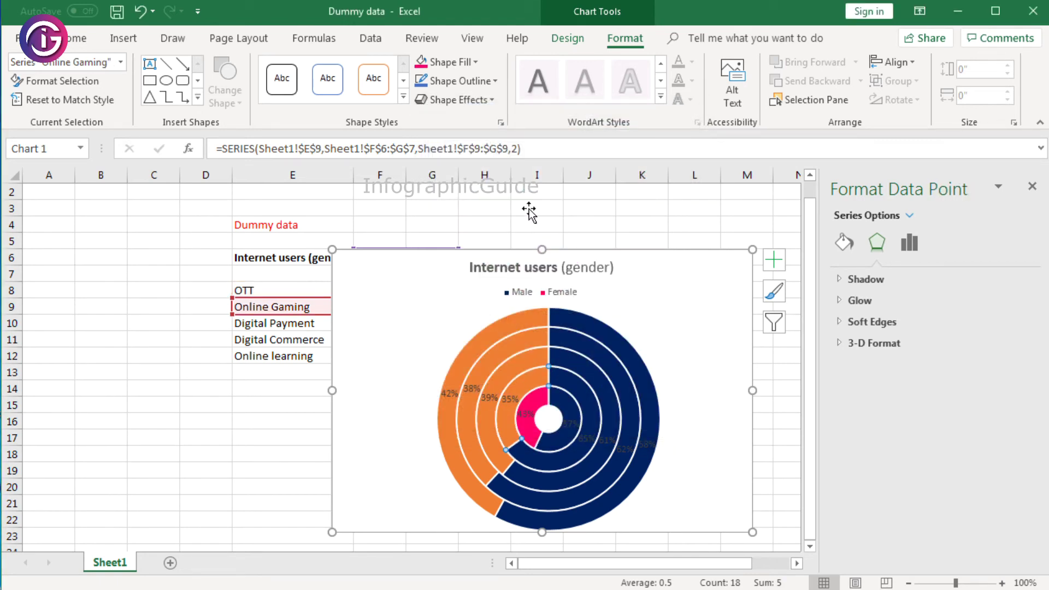
left_click(426, 68)
left_click(527, 361)
left_click(527, 360)
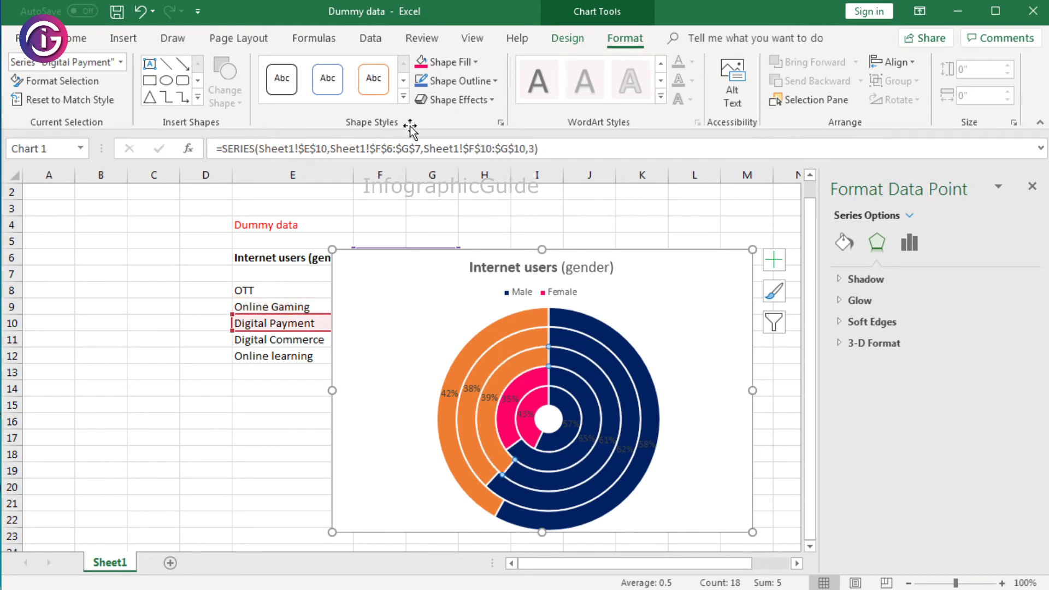
left_click(421, 62)
Fill the female slices of the Digital Commerce and outer Online learning rings pink.
left_click(527, 334)
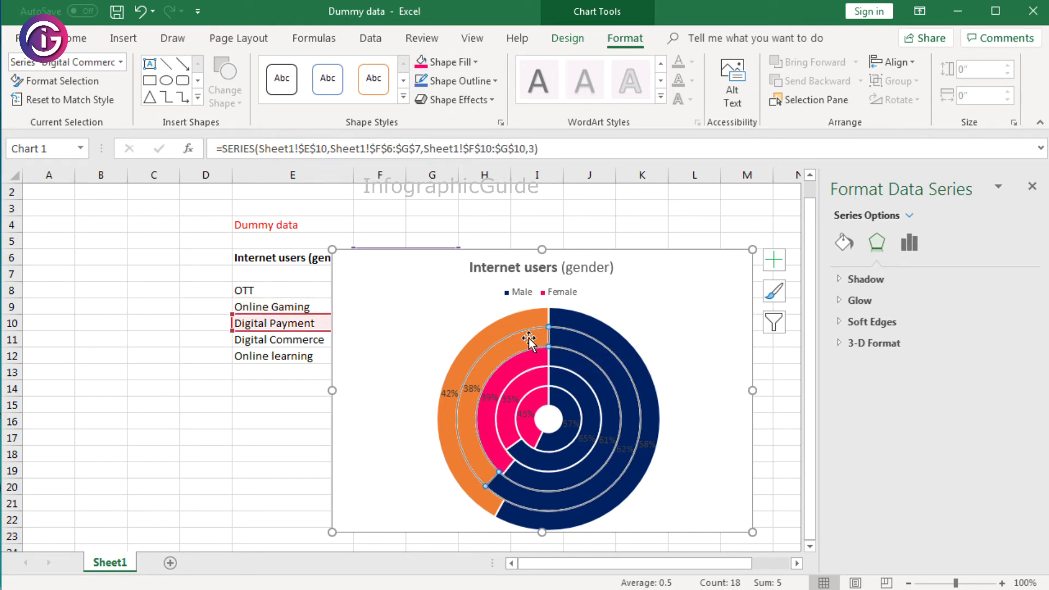
left_click(526, 335)
left_click(425, 69)
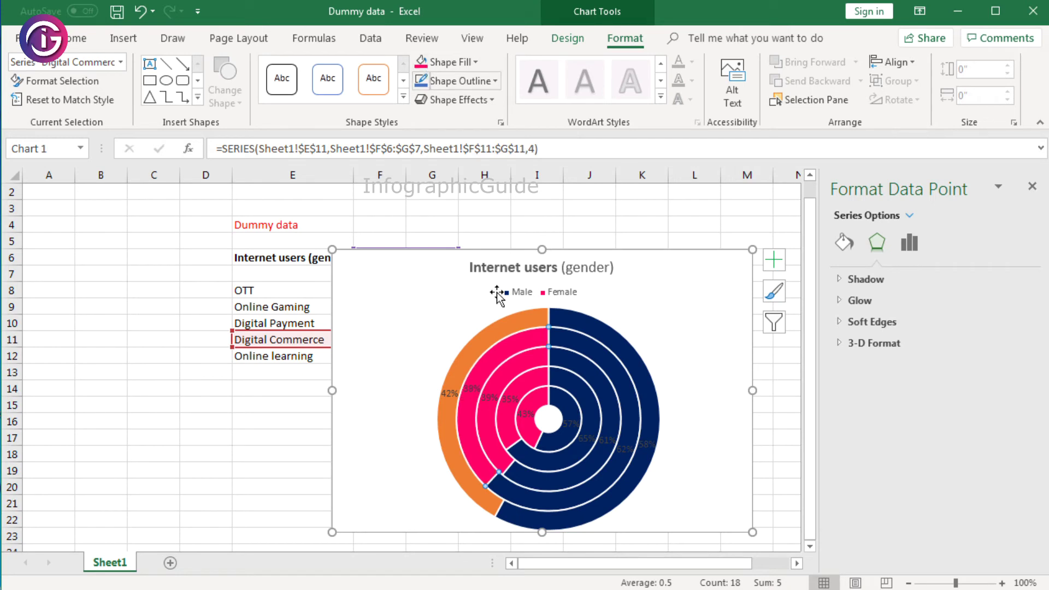
left_click(529, 323)
left_click(531, 322)
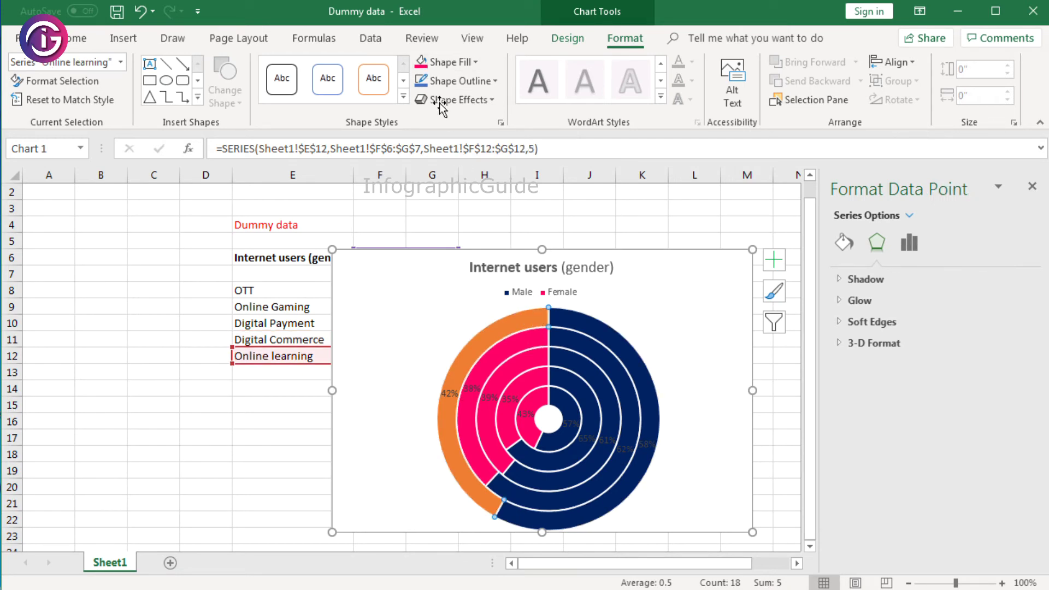
left_click(425, 66)
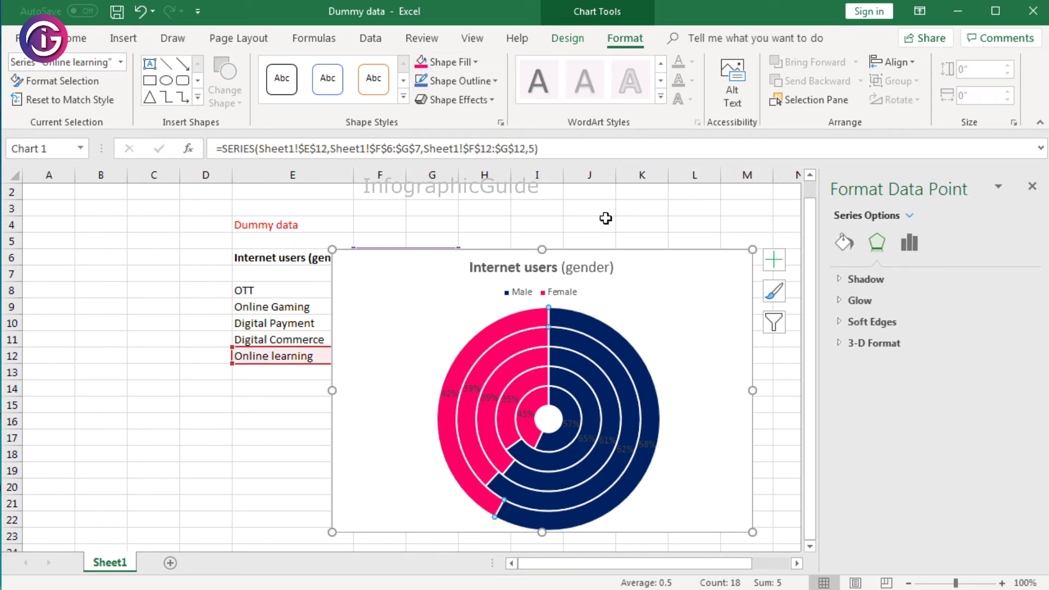
left_click(633, 231)
Move the chart beside the data table and enlarge it to 4.11" by 5.88".
left_click(718, 257)
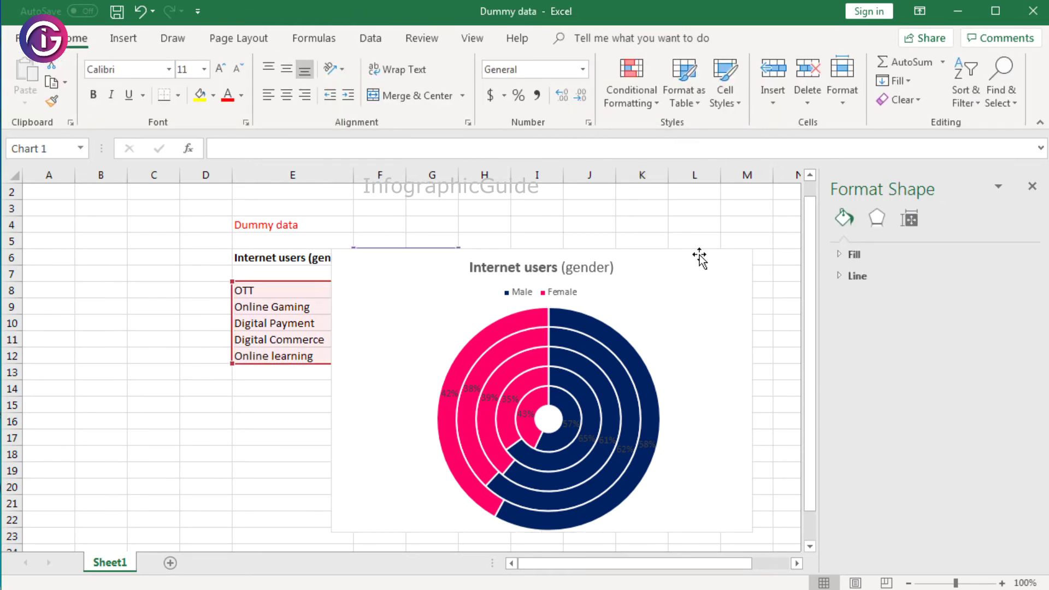
mouse_move(717, 257)
left_mouse_down()
mouse_move(687, 209)
mouse_move(714, 205)
mouse_move(672, 203)
left_mouse_up()
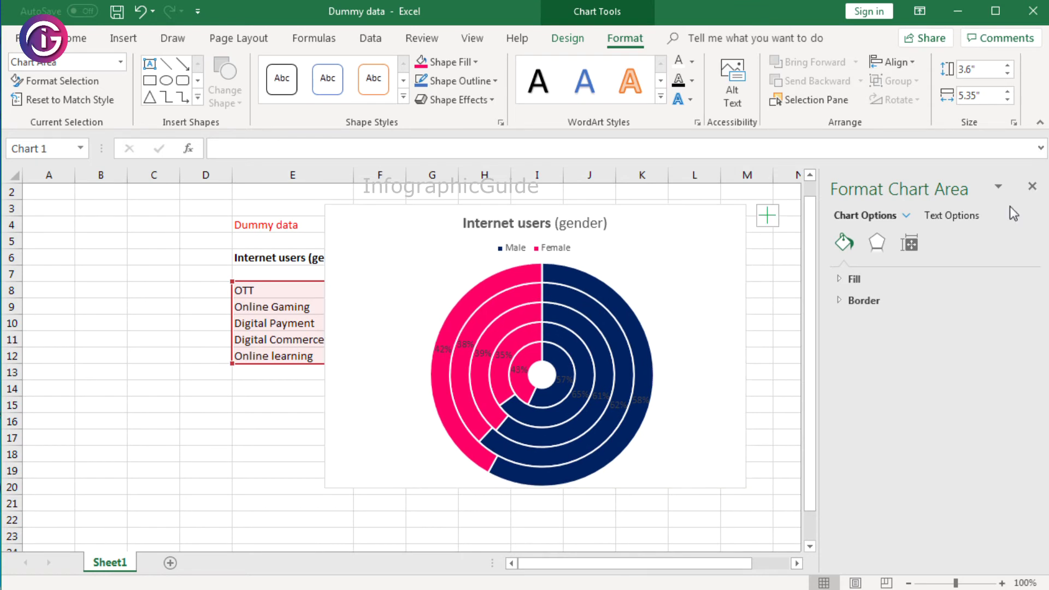
left_click(1033, 190)
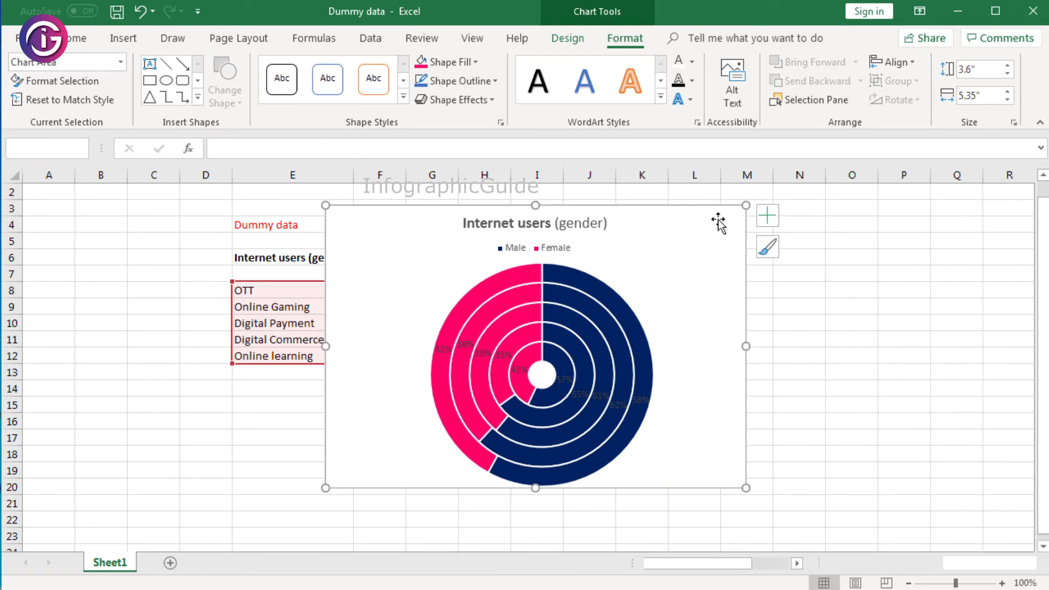
left_click_drag(716, 213, 869, 208)
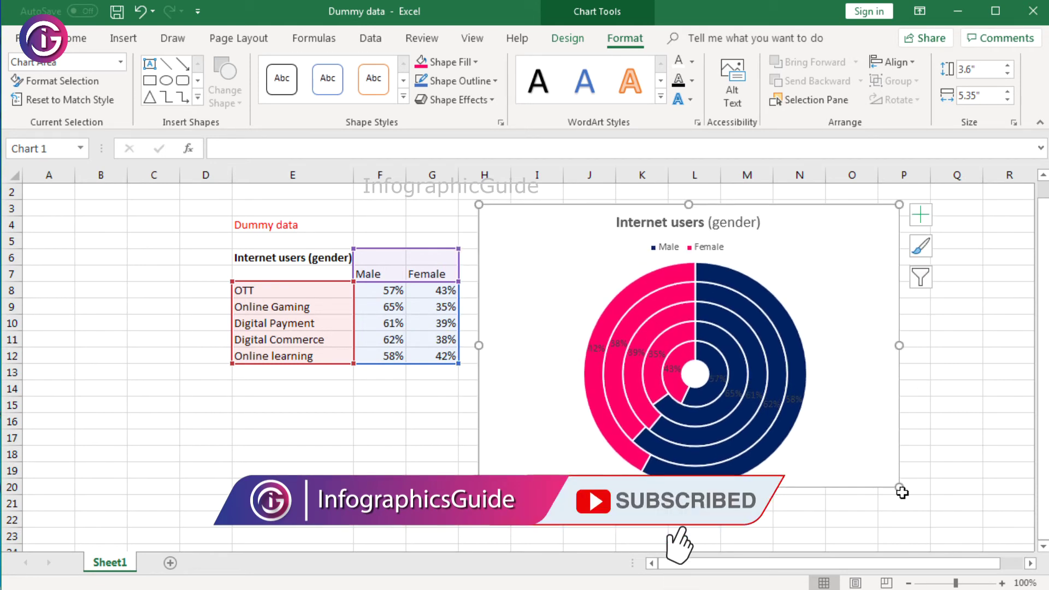
left_click_drag(899, 487, 940, 526)
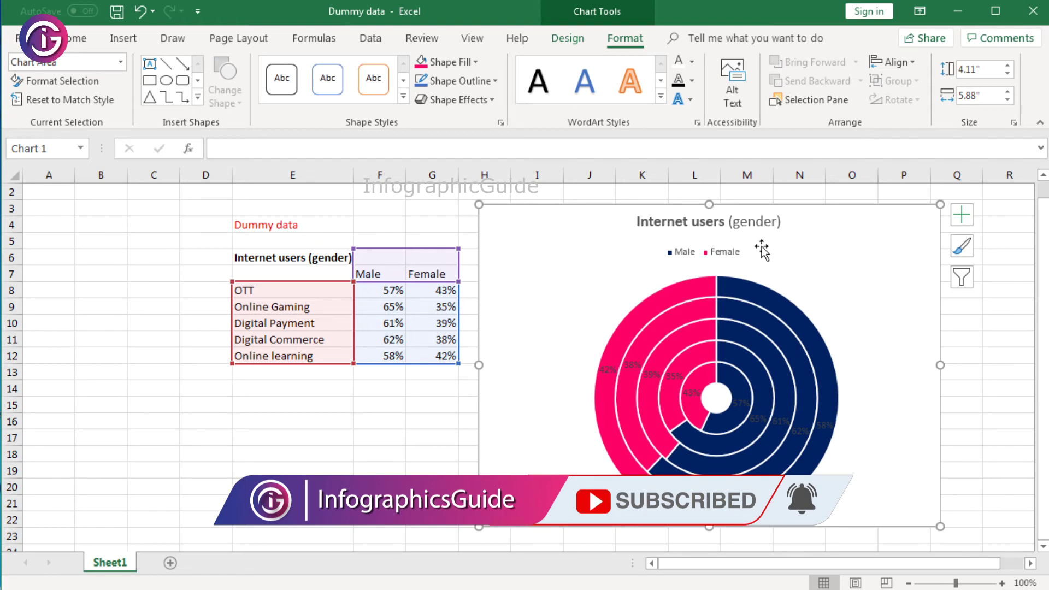
Make the percentage labels on all five rings white, from Online learning through OTT.
left_click(614, 370)
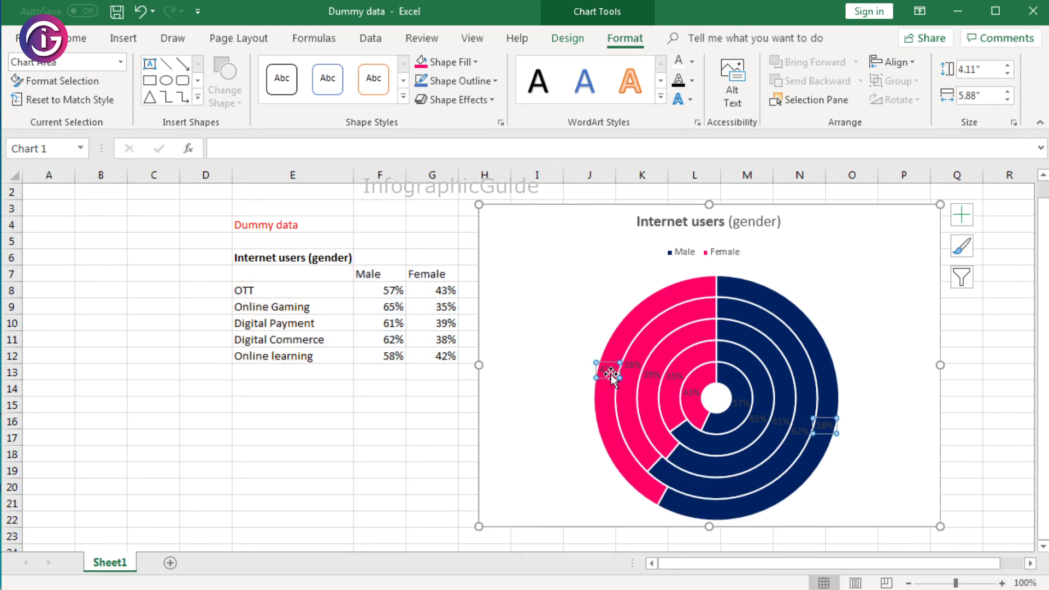
left_click(690, 64)
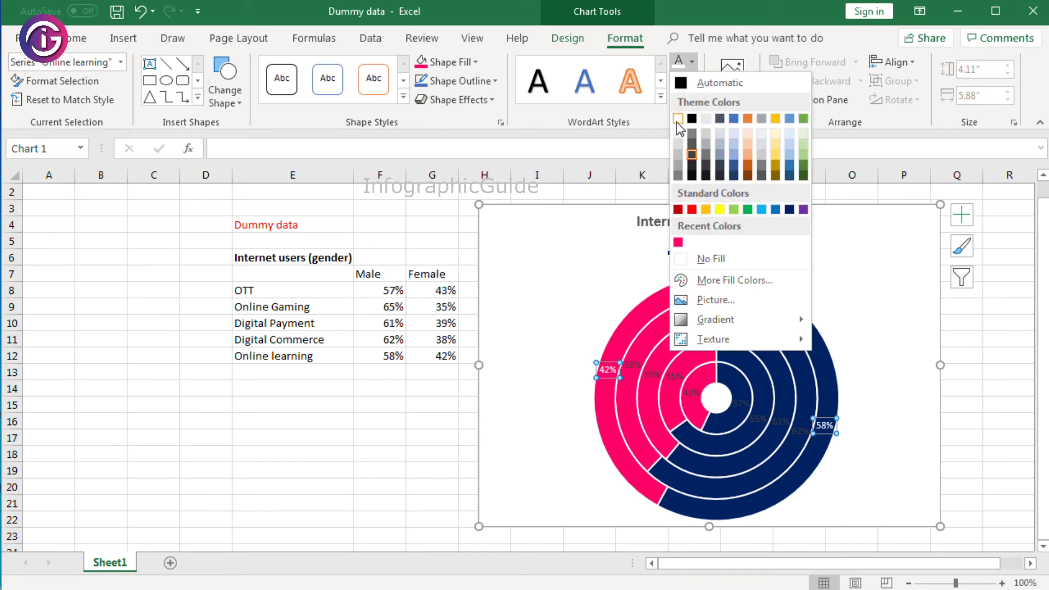
left_click(677, 116)
left_click(635, 367)
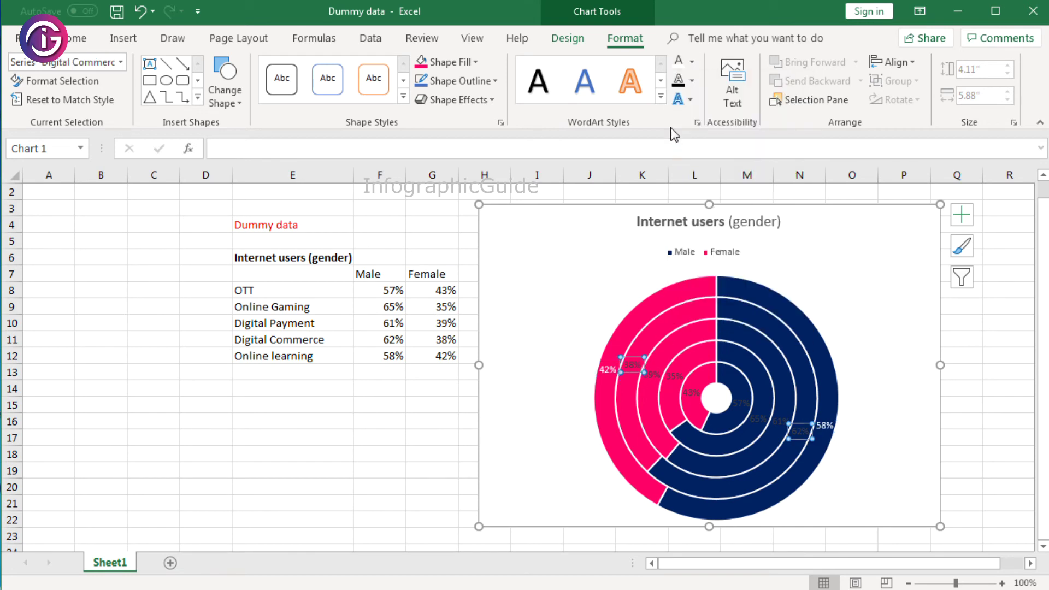
left_click(653, 376)
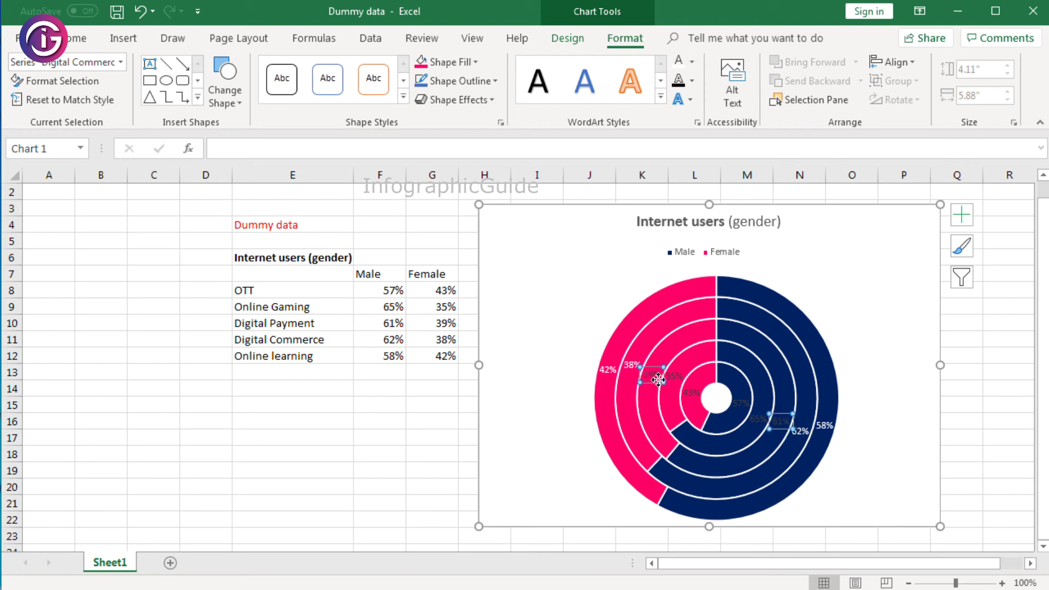
left_click(677, 377)
left_click(678, 99)
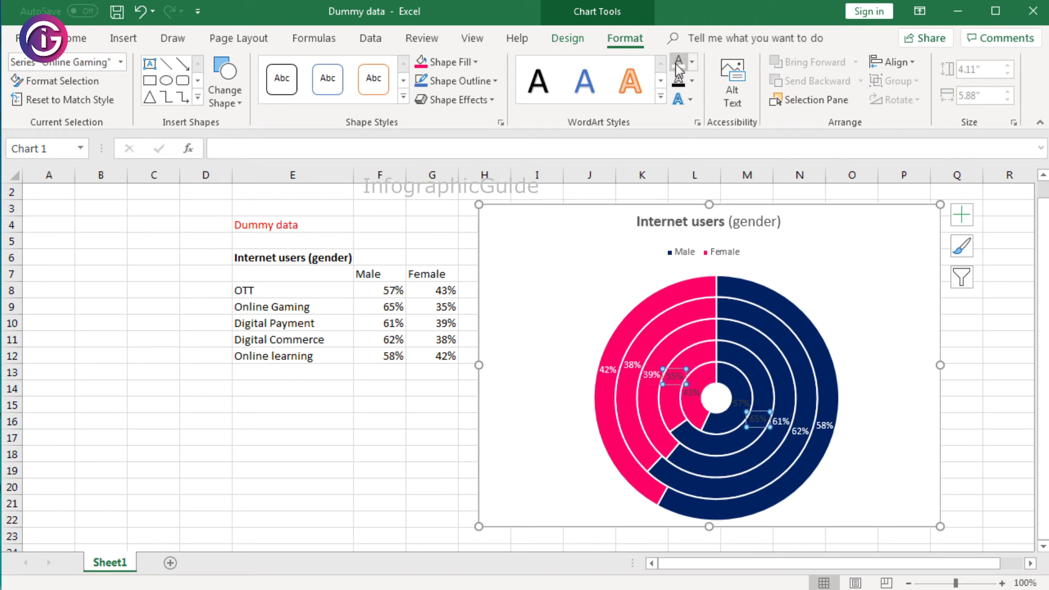
left_click(692, 392)
left_click(678, 99)
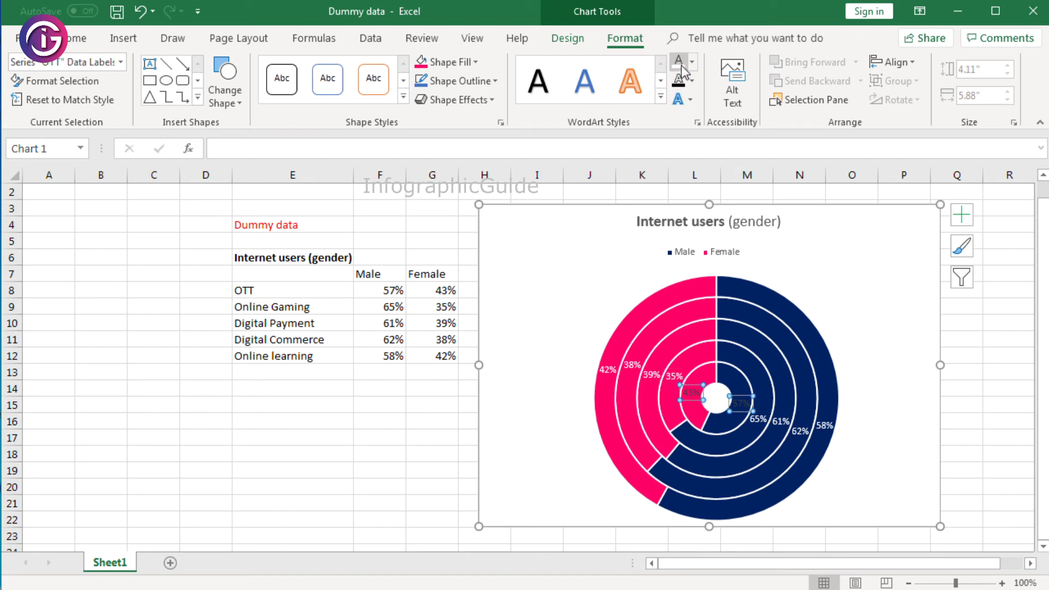
left_click(881, 311)
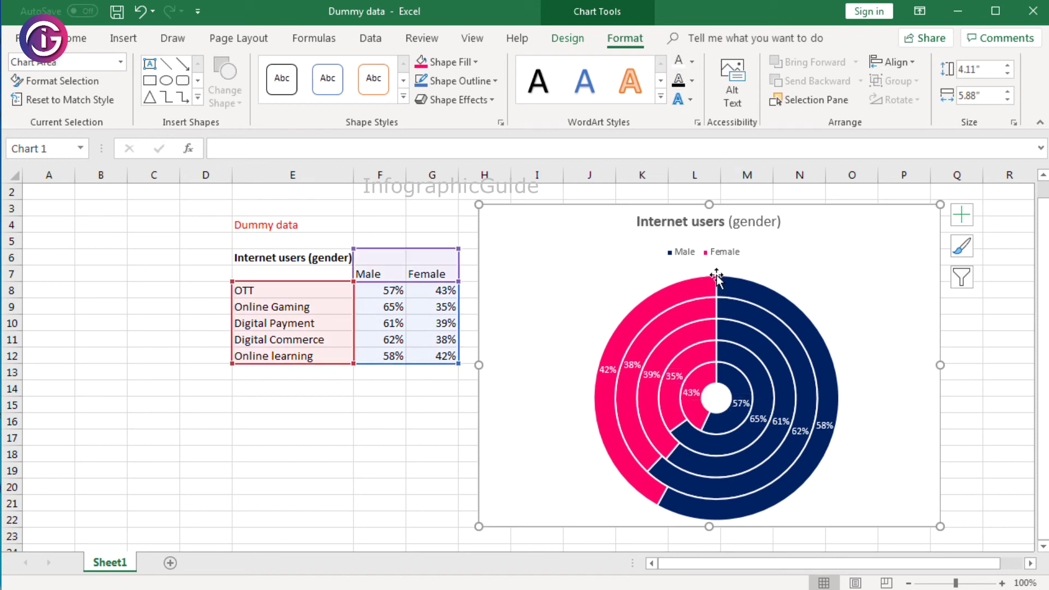
left_click(736, 251)
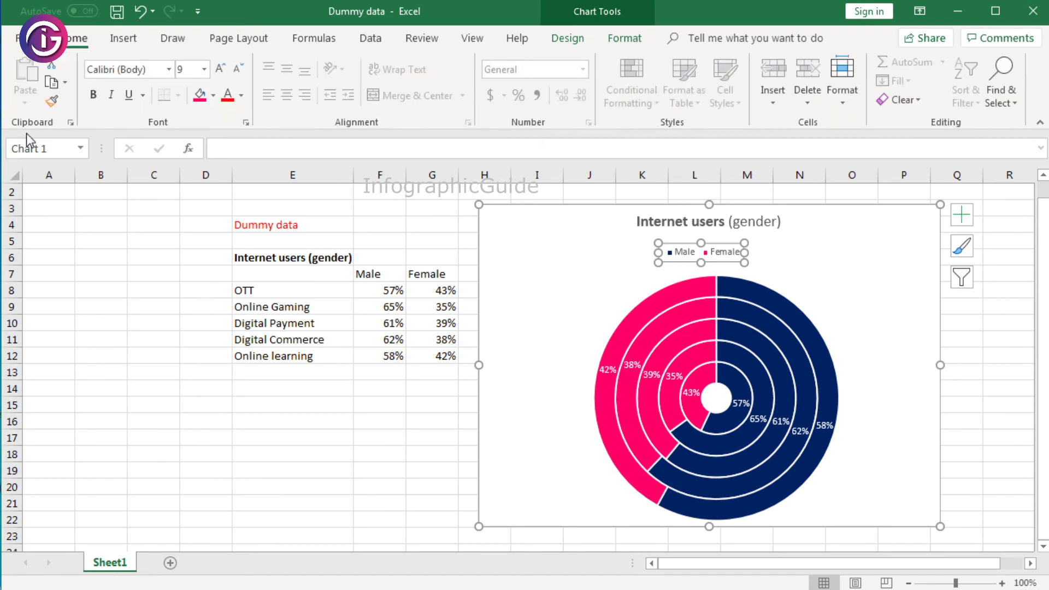
Set the Male/Female legend text to 12 pt and nudge the legend slightly upward.
left_click(203, 68)
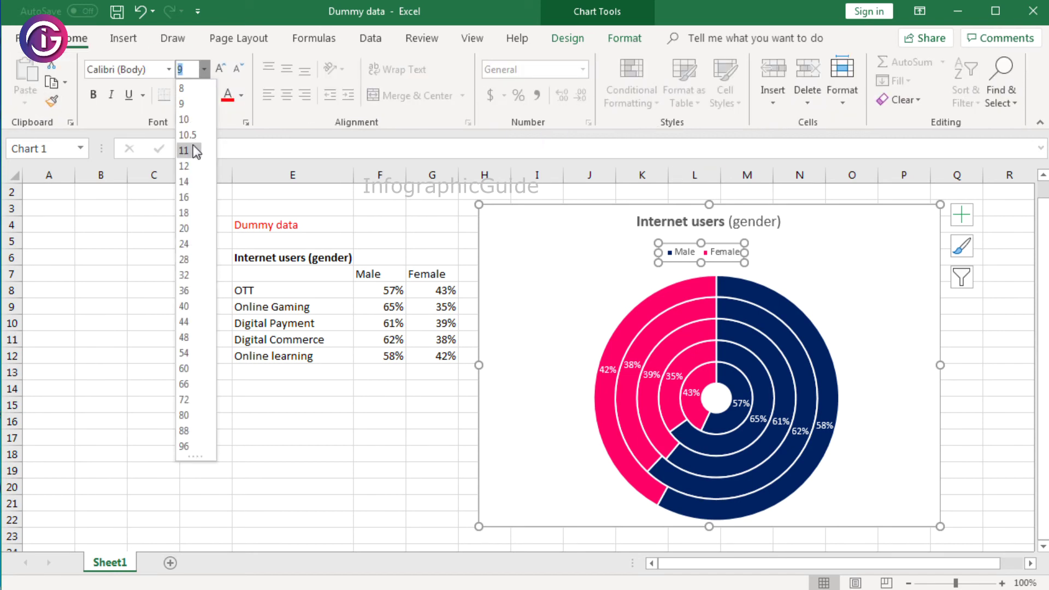
left_click(186, 166)
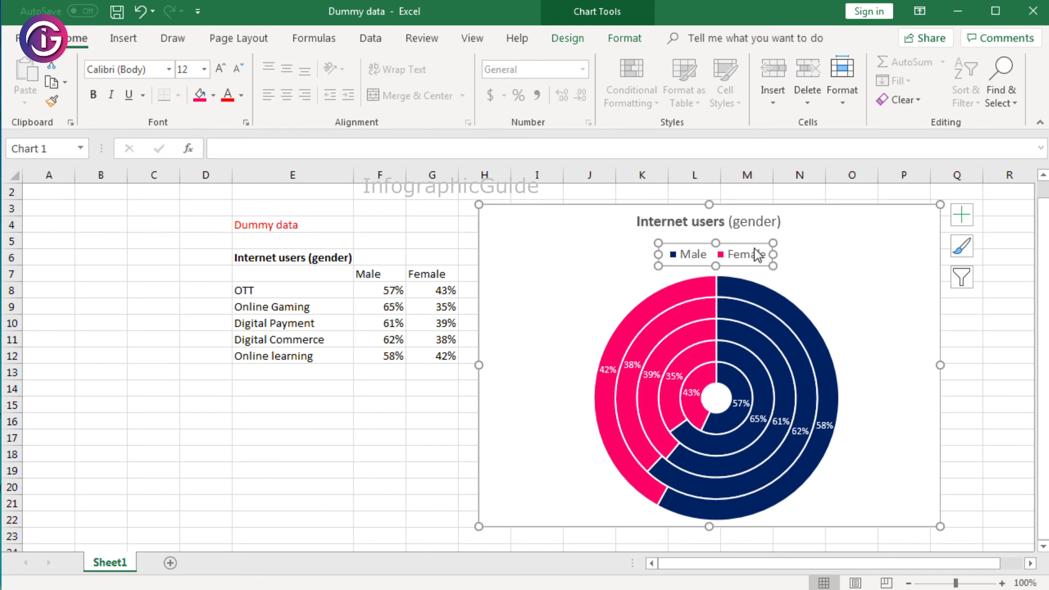
left_click_drag(754, 243, 761, 238)
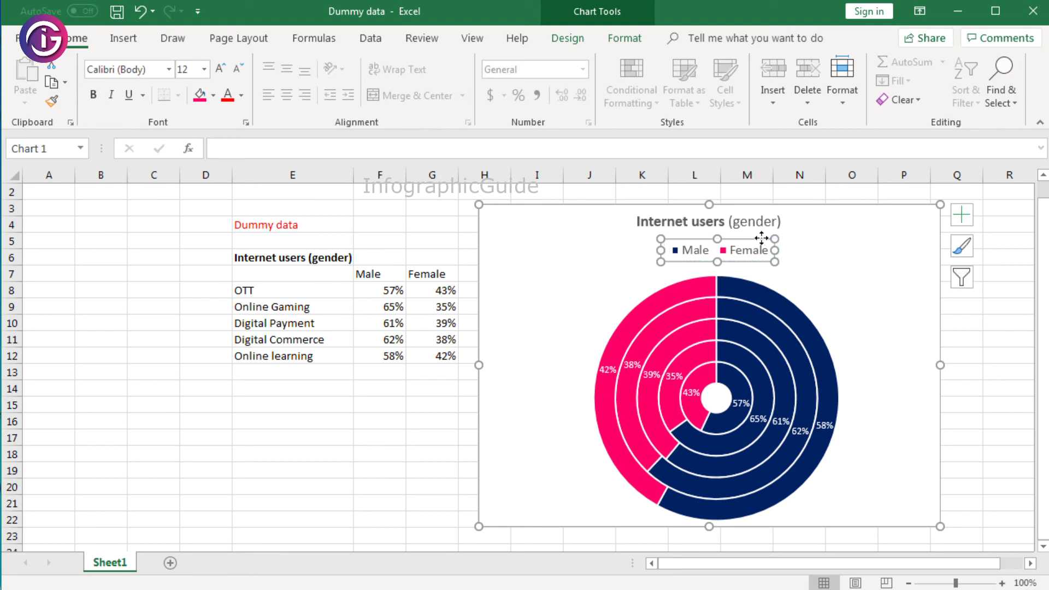
double_click(759, 224)
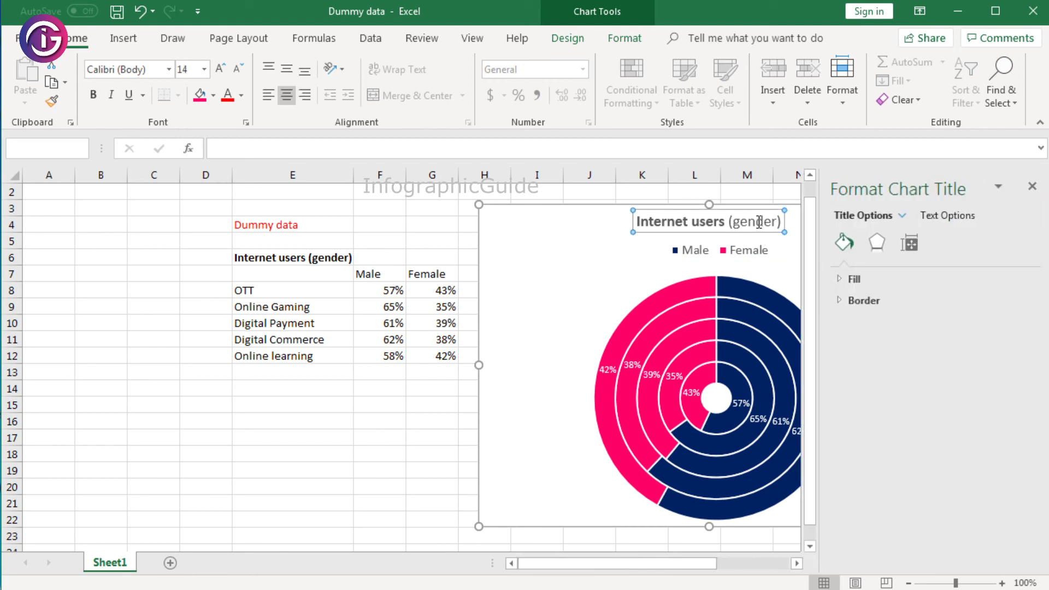
Set the 'Internet users (gender)' chart title font size to 24 pt.
left_click(725, 222)
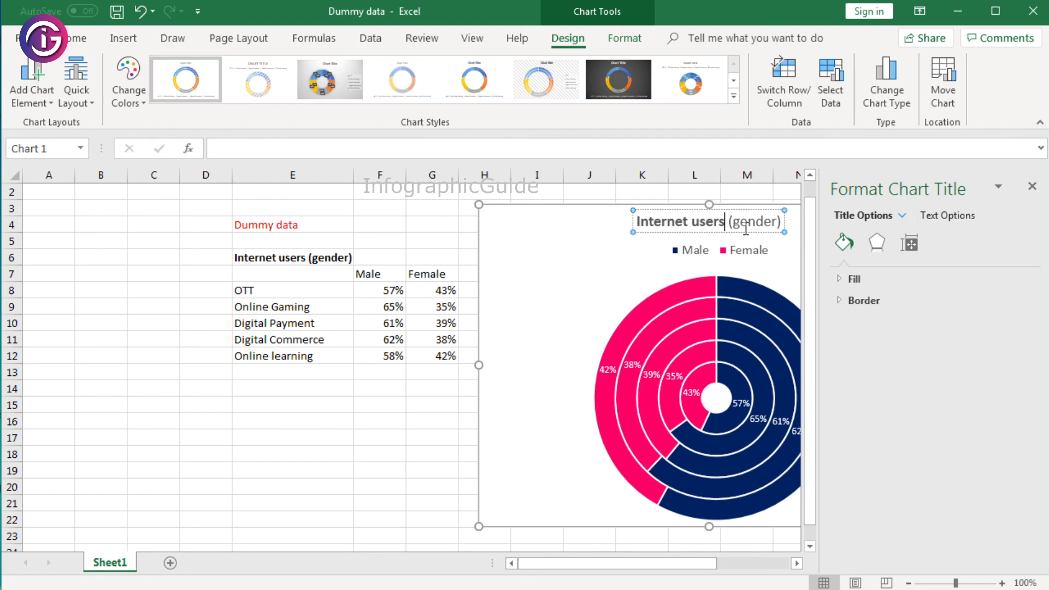
triple_click(746, 228)
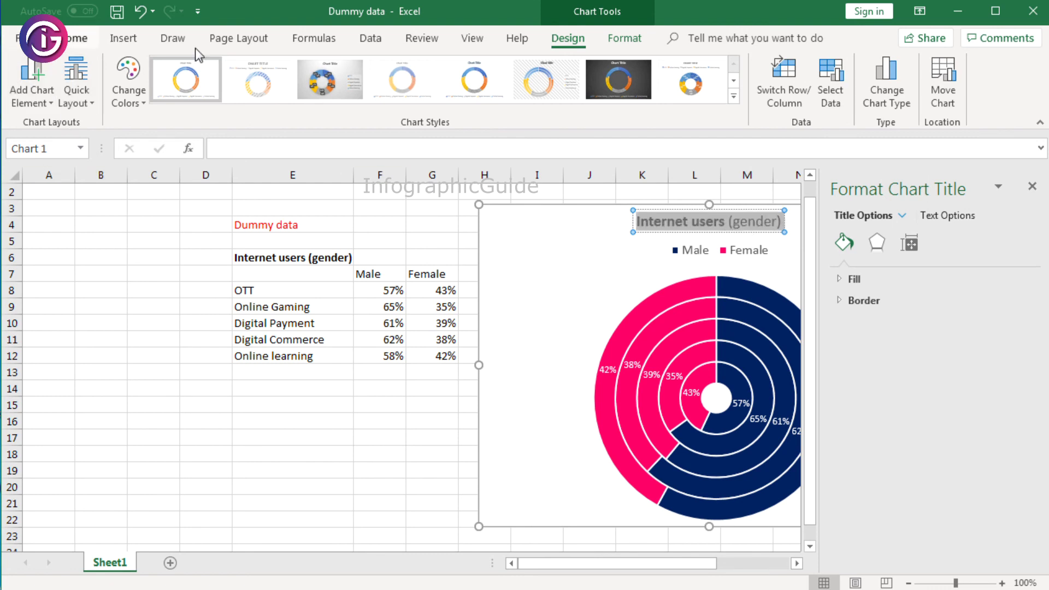
left_click(1031, 186)
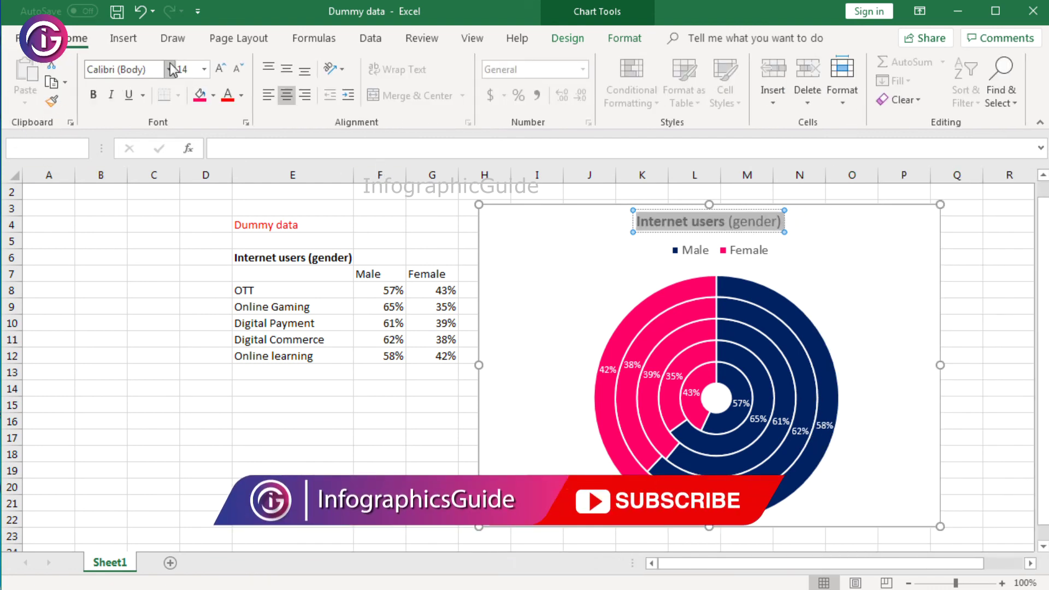
left_click(204, 69)
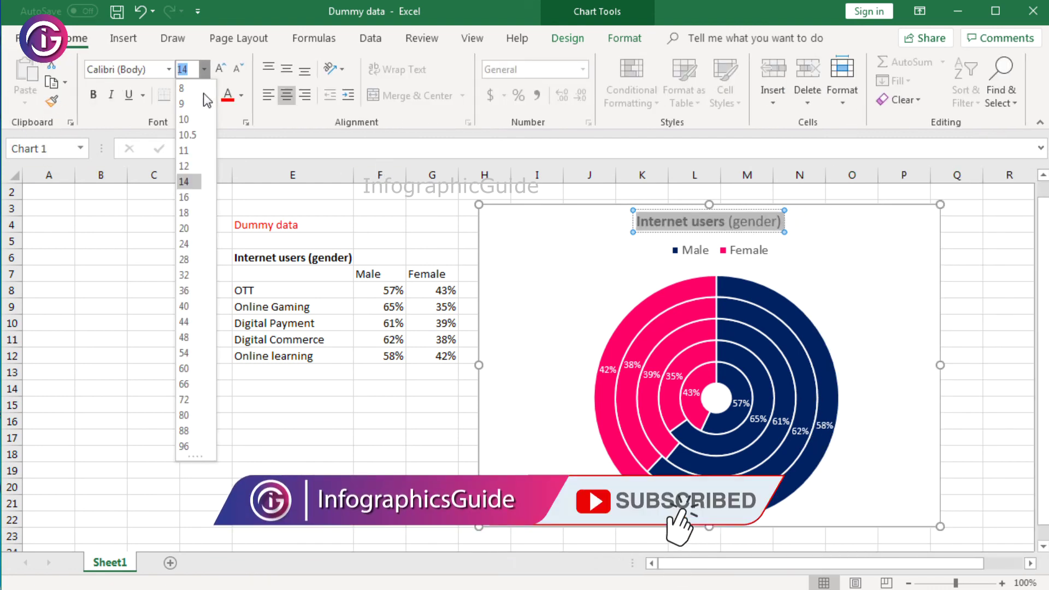
left_click(183, 244)
left_click(923, 275)
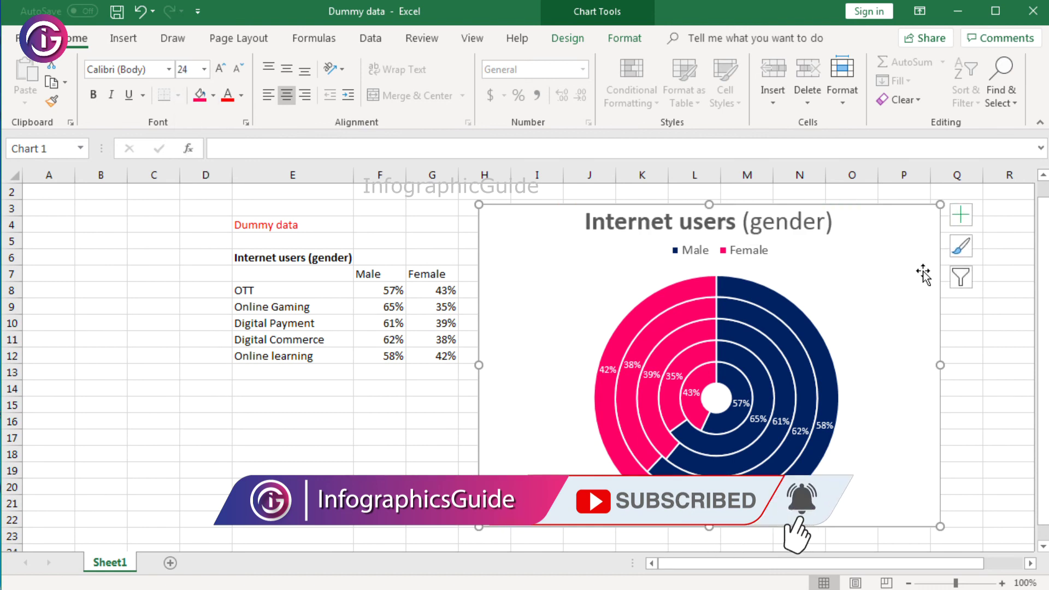
left_click(834, 233)
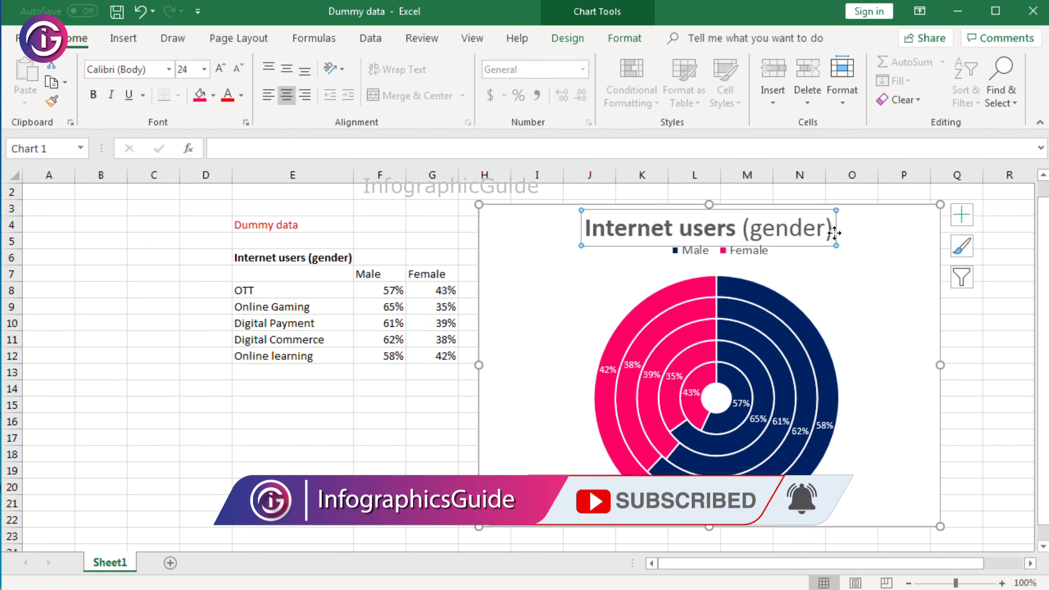
left_click(813, 211)
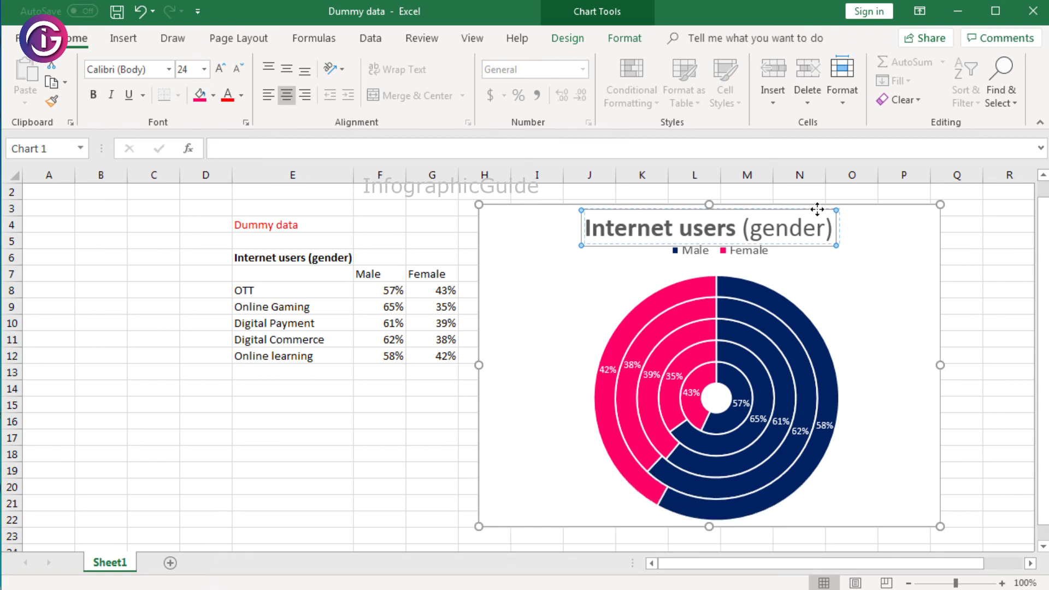
left_click(817, 210)
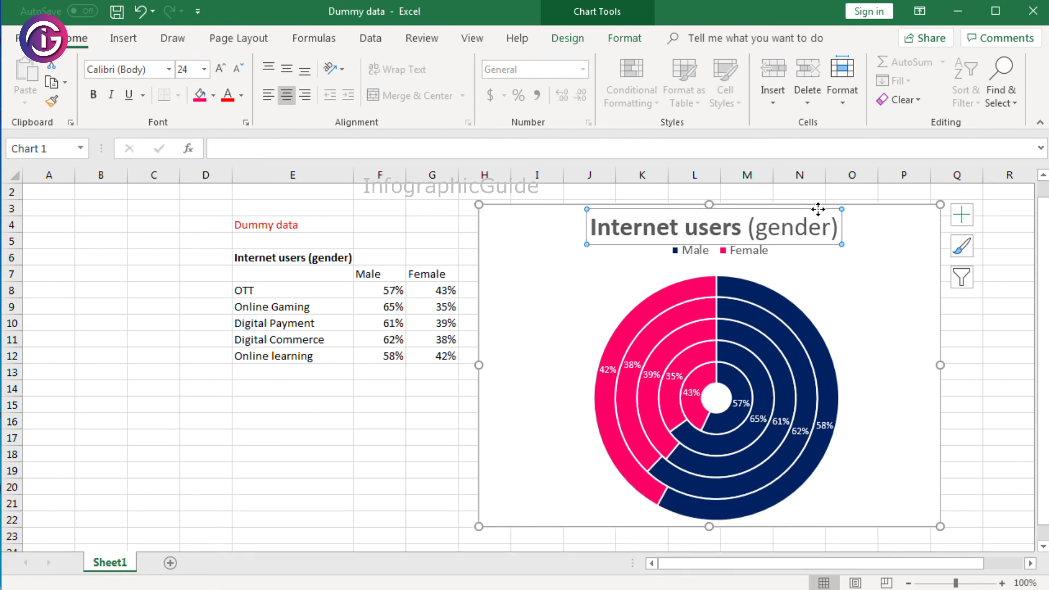
left_click(1002, 357)
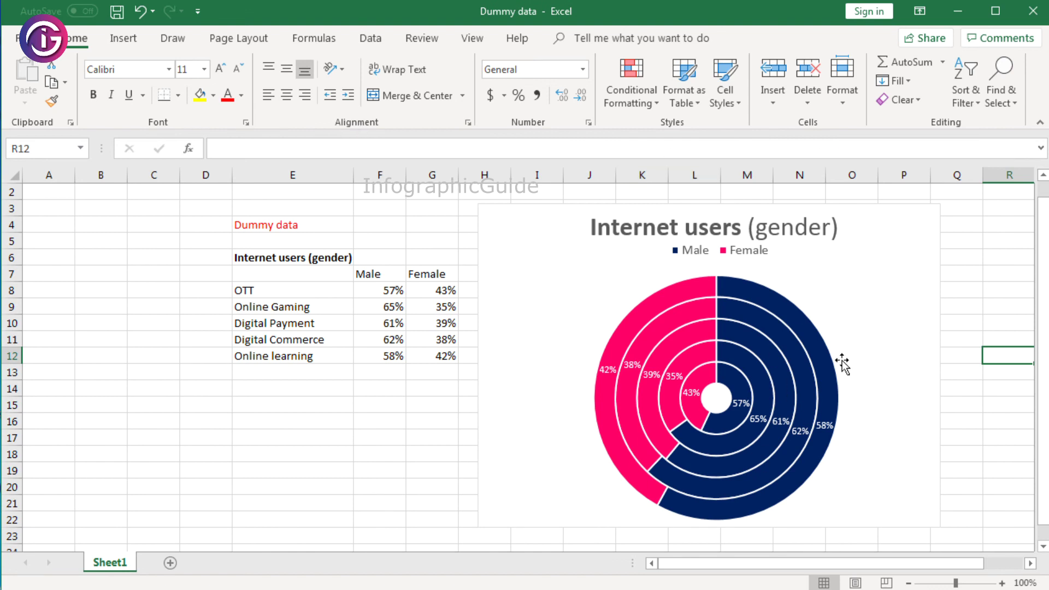
Nudge the doughnut chart a few pixels up and left beside the data table.
left_click_drag(902, 207, 898, 201)
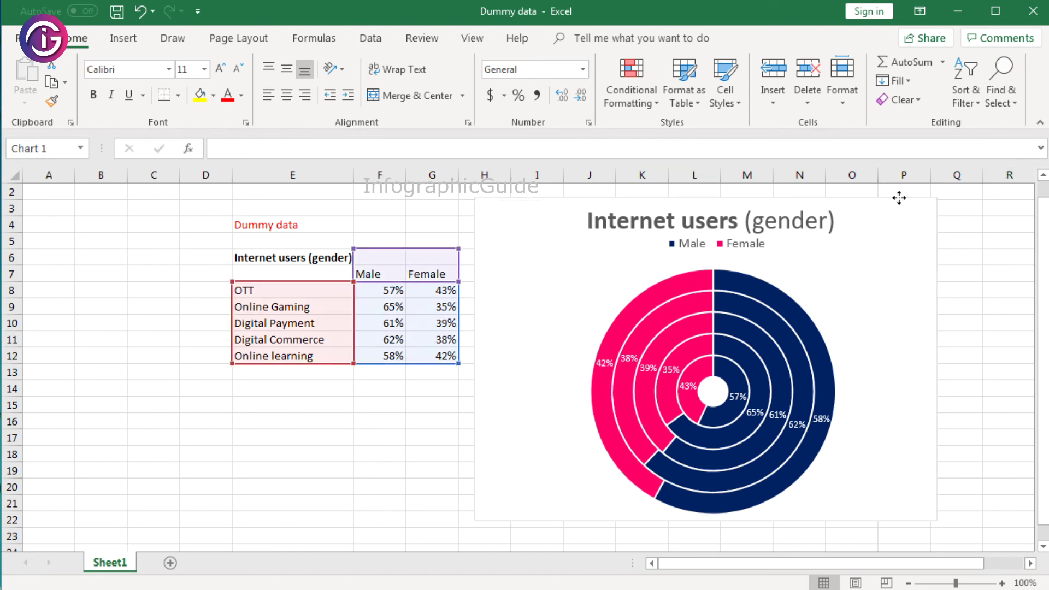
left_click(986, 343)
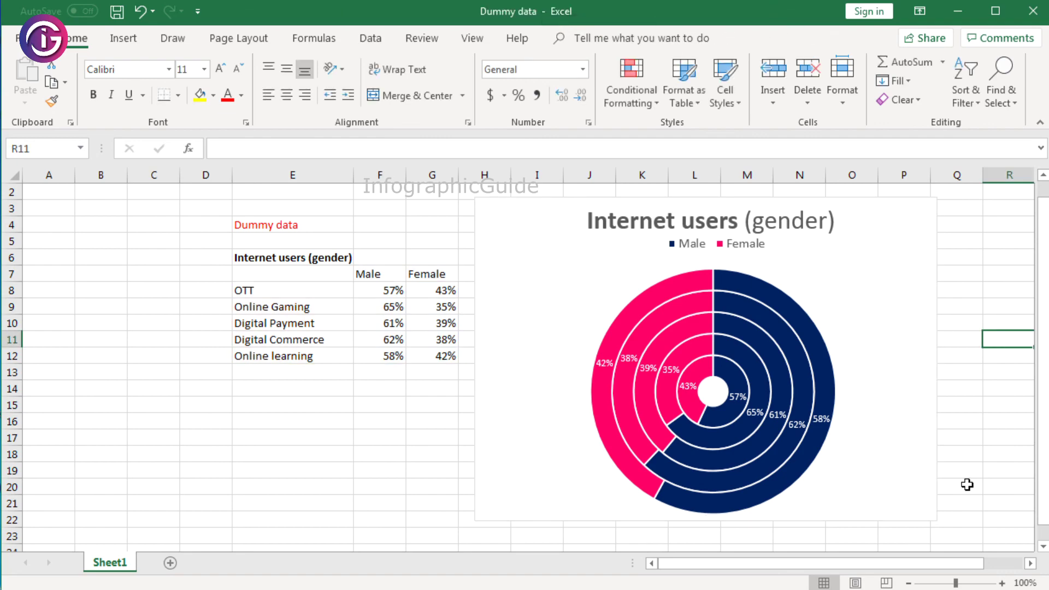